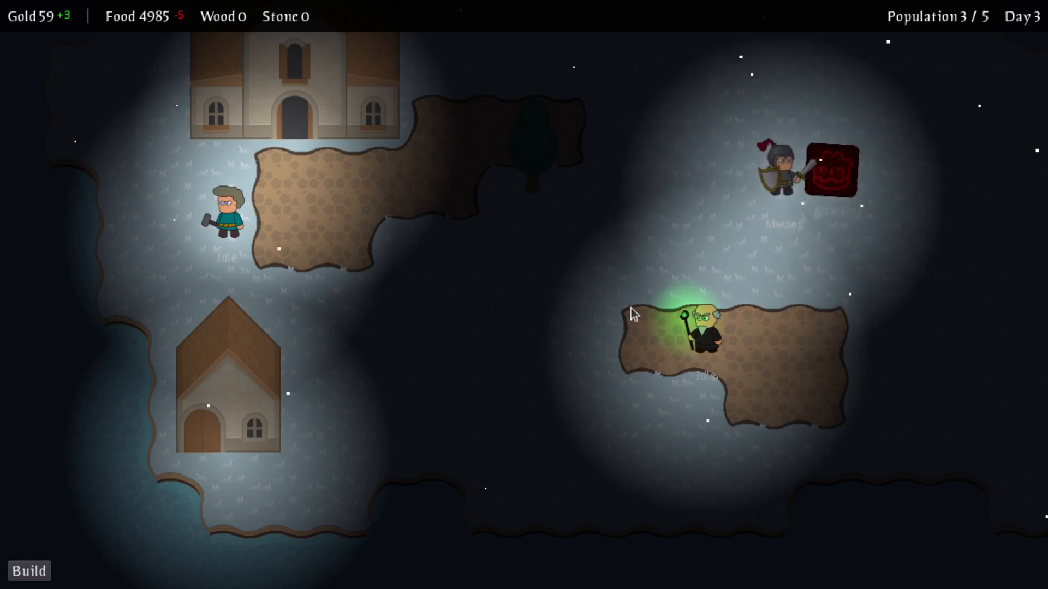
Send the healer up beside the knight to heal, then against the enemy block
click(708, 328)
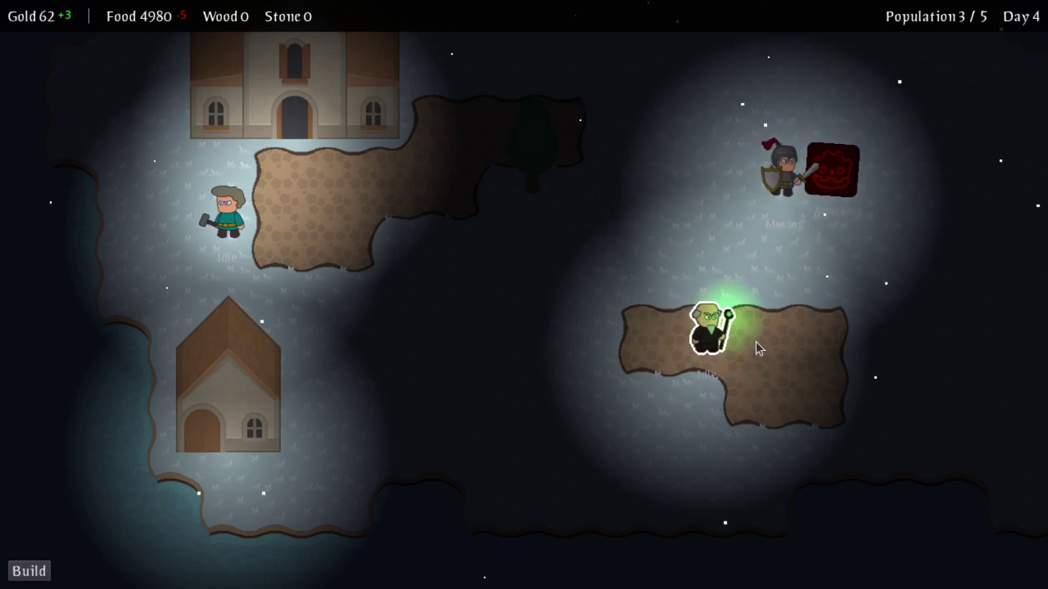
right_click(722, 248)
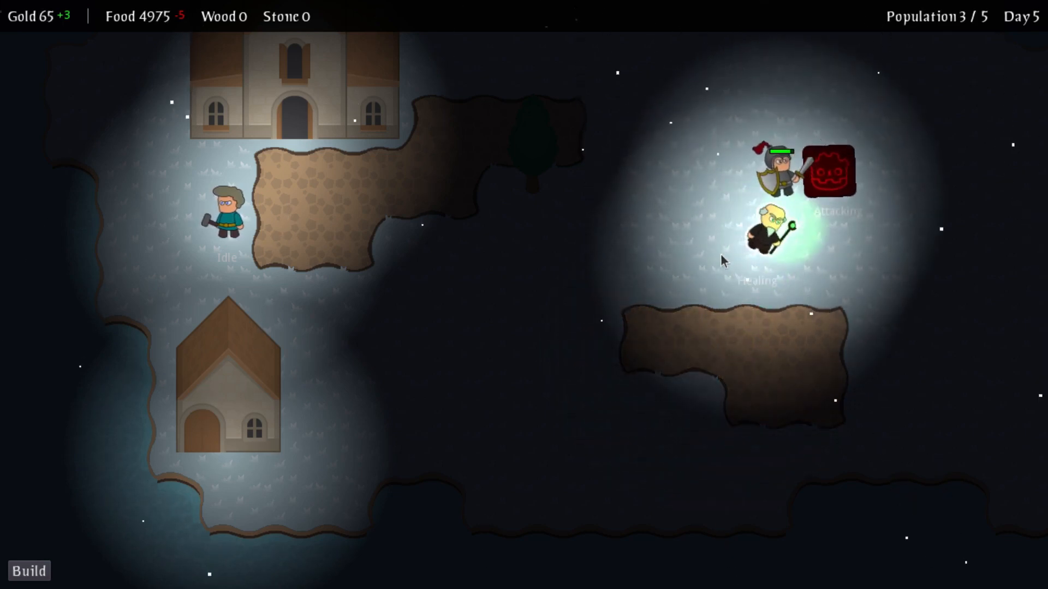
right_click(782, 168)
right_click(848, 156)
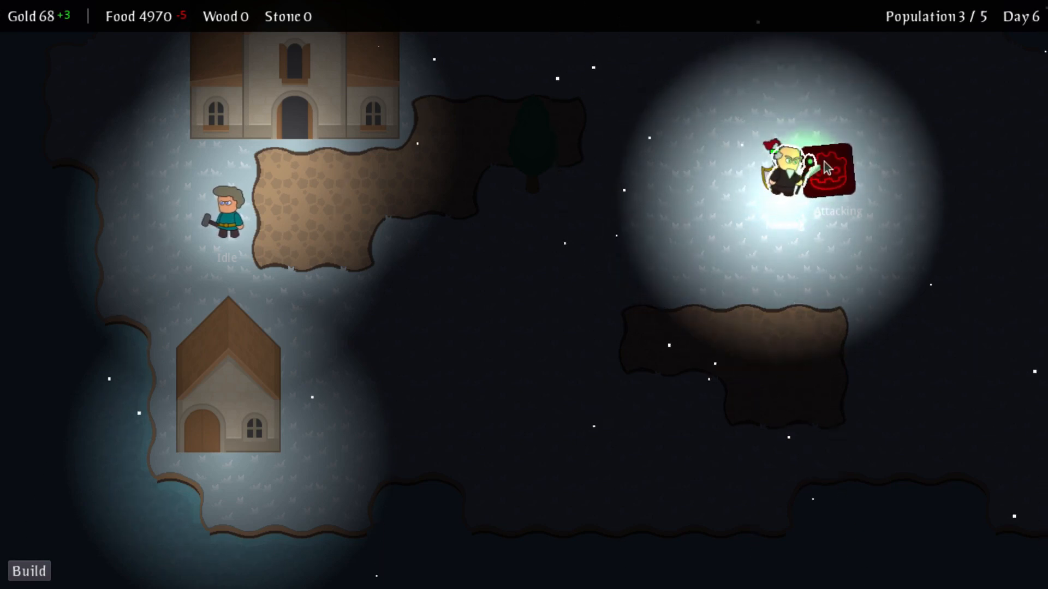
Move the hammer villager south to open ground, cancelling a first house placement on the way
click(222, 215)
right_click(282, 275)
click(33, 572)
click(115, 545)
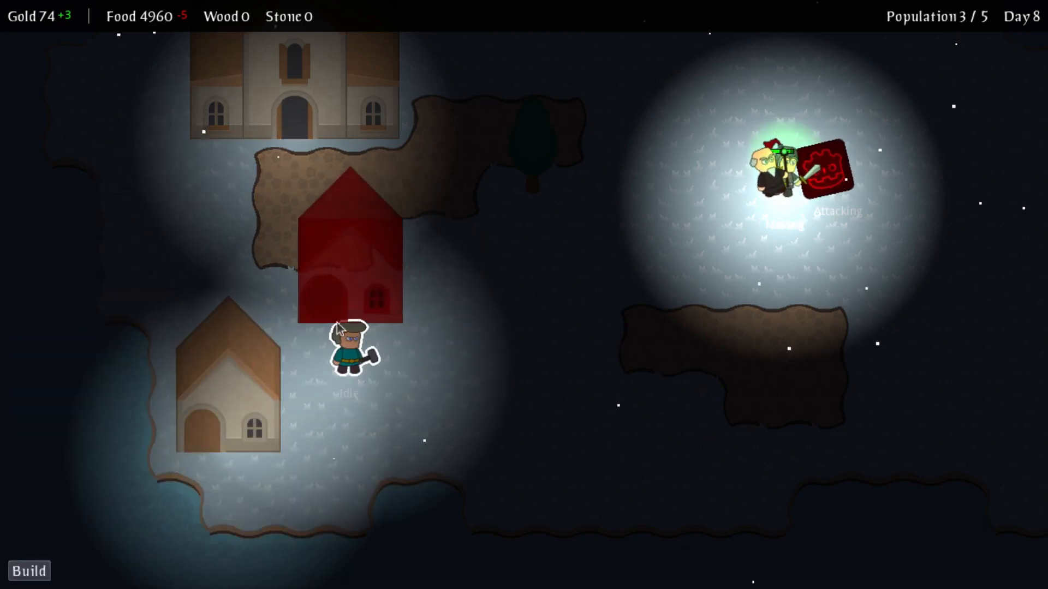
right_click(422, 331)
right_click(375, 472)
Build two houses below the dirt patch, the second east of the first
click(29, 571)
click(83, 551)
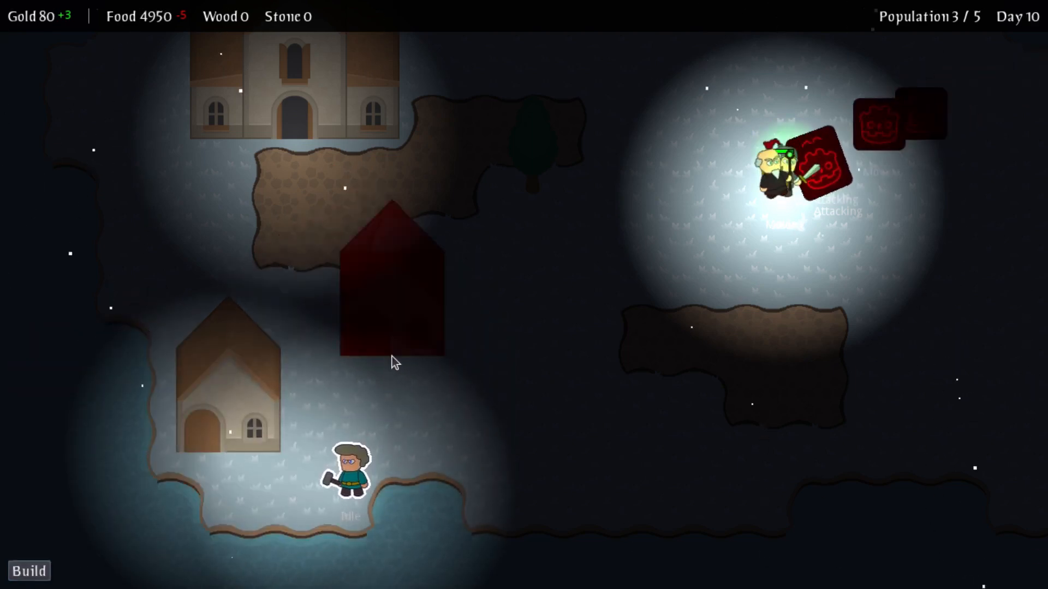
click(392, 357)
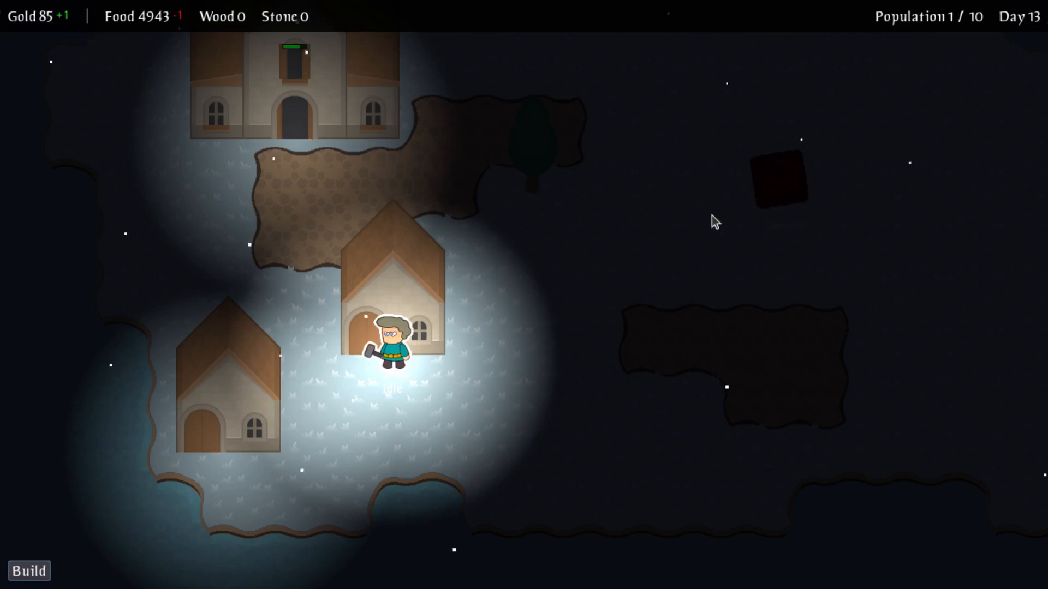
click(33, 574)
scroll(155, 512, down, 2)
click(175, 492)
click(557, 338)
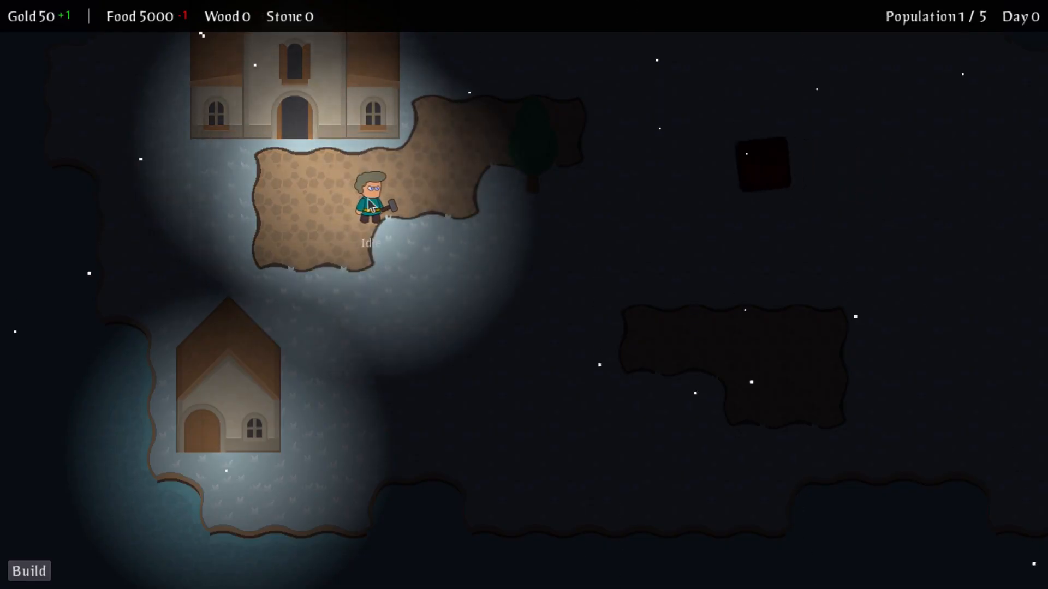
Box-select the villager on the dirt patch and walk it south toward the left house
drag(329, 178, 414, 253)
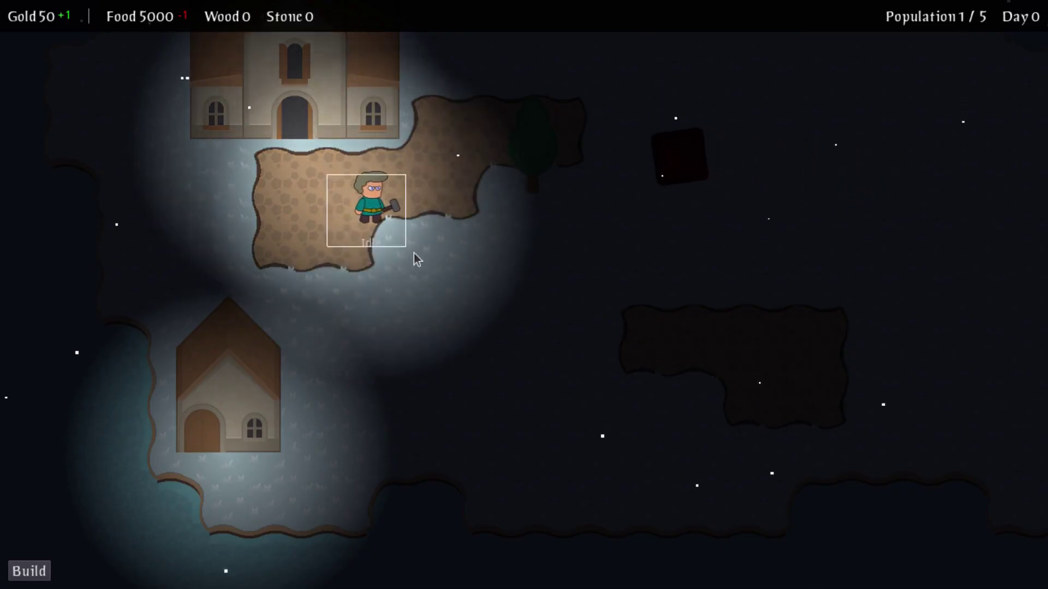
right_click(405, 317)
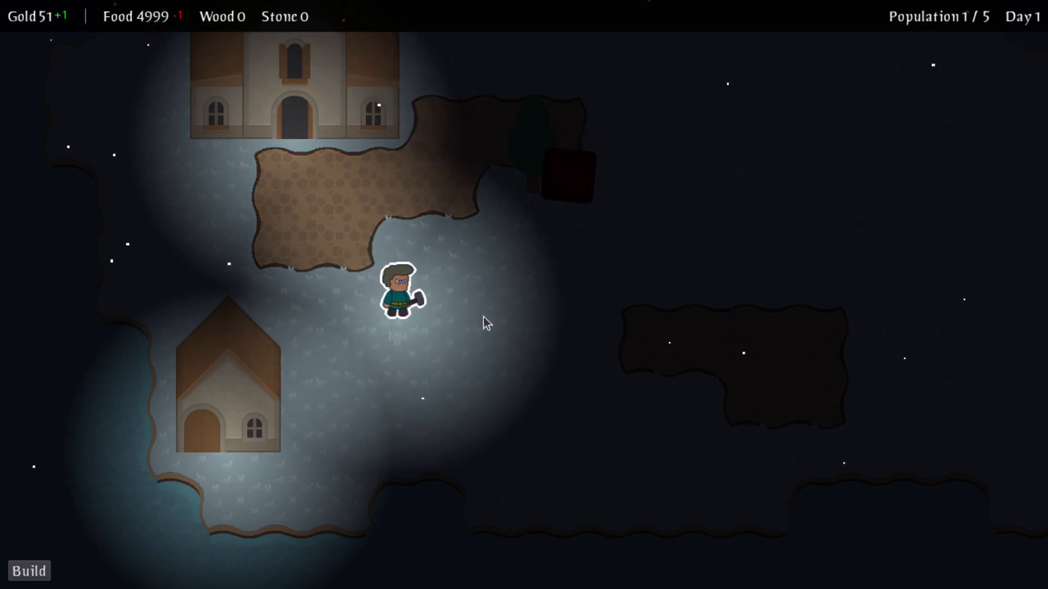
right_click(381, 400)
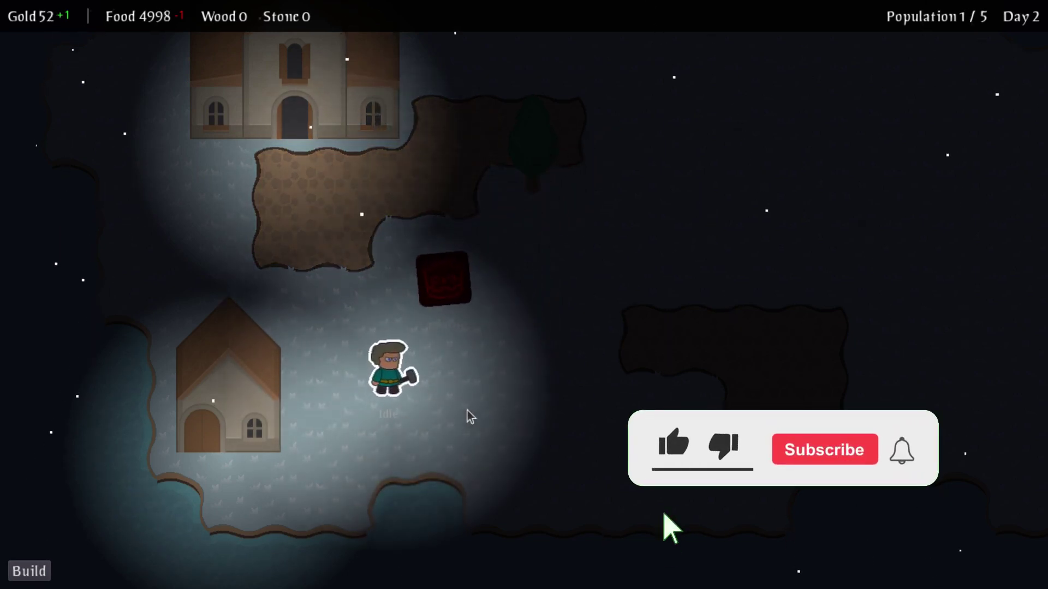
right_click(350, 455)
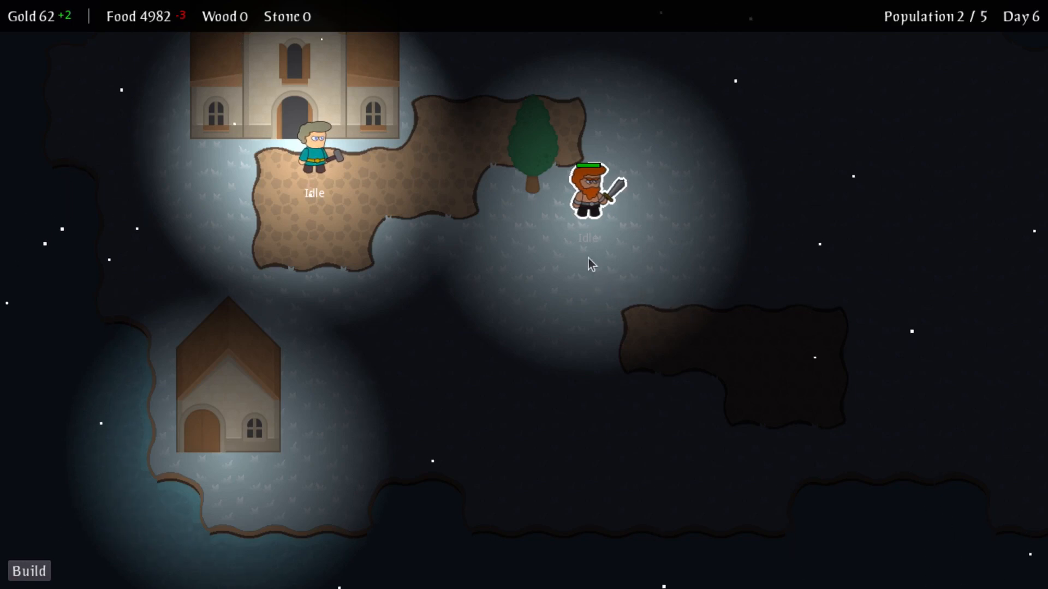
Move the warrior down-right then up toward the tree, panning to see more terrain
right_click(638, 215)
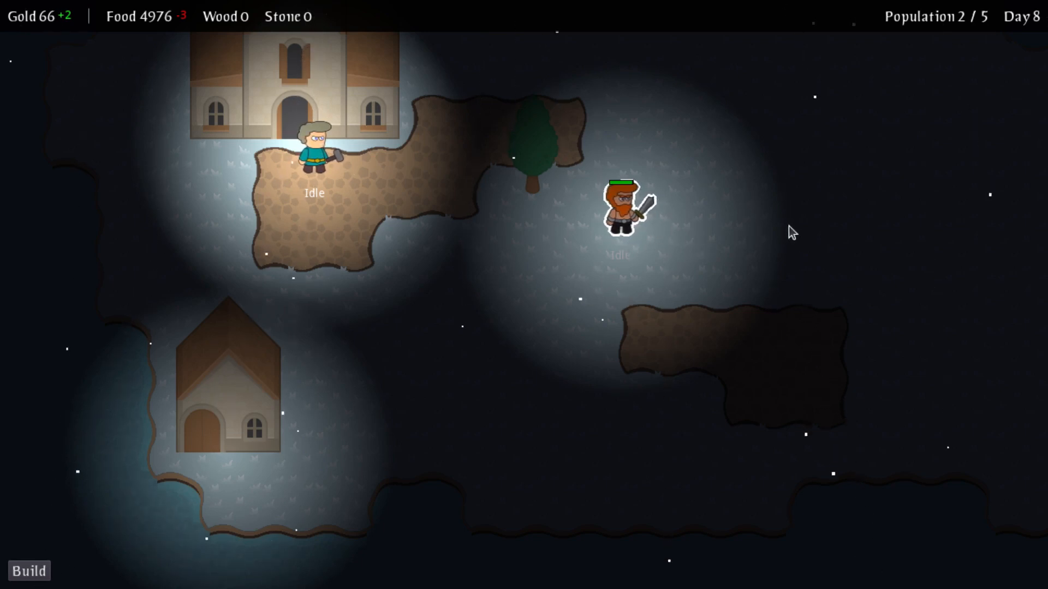
drag(787, 232, 702, 291)
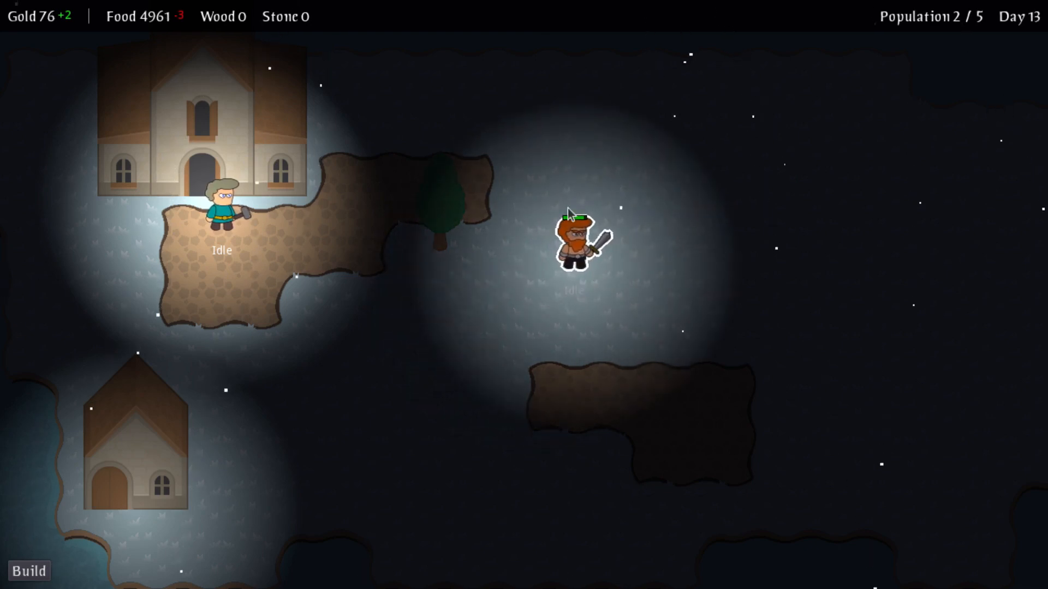
right_click(504, 227)
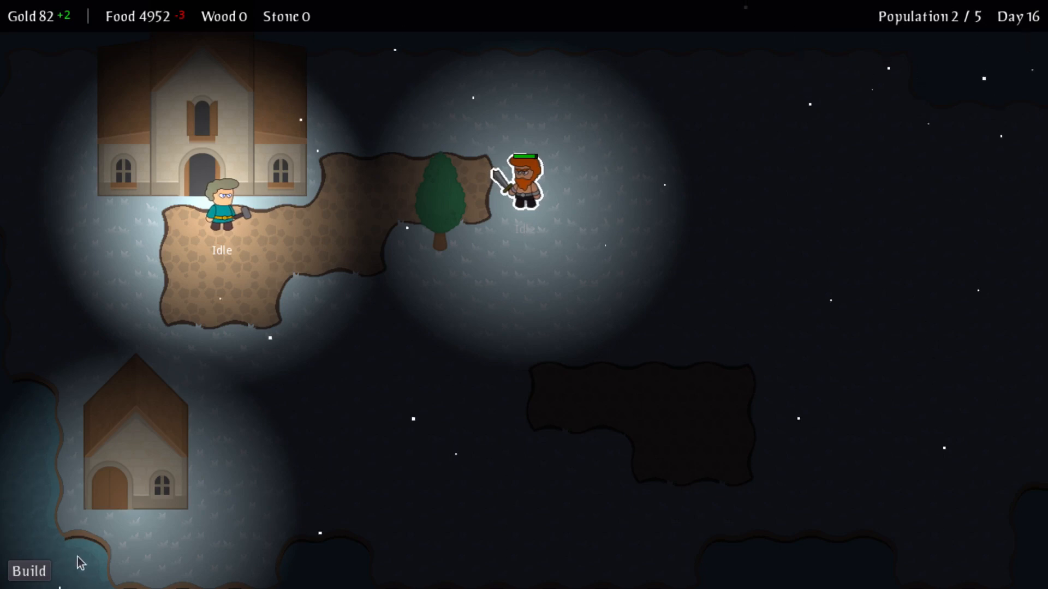
Place a Woodcutter below the dirt patch and send the town-hall villager to it
click(30, 570)
scroll(131, 492, down, 3)
scroll(156, 510, down, 2)
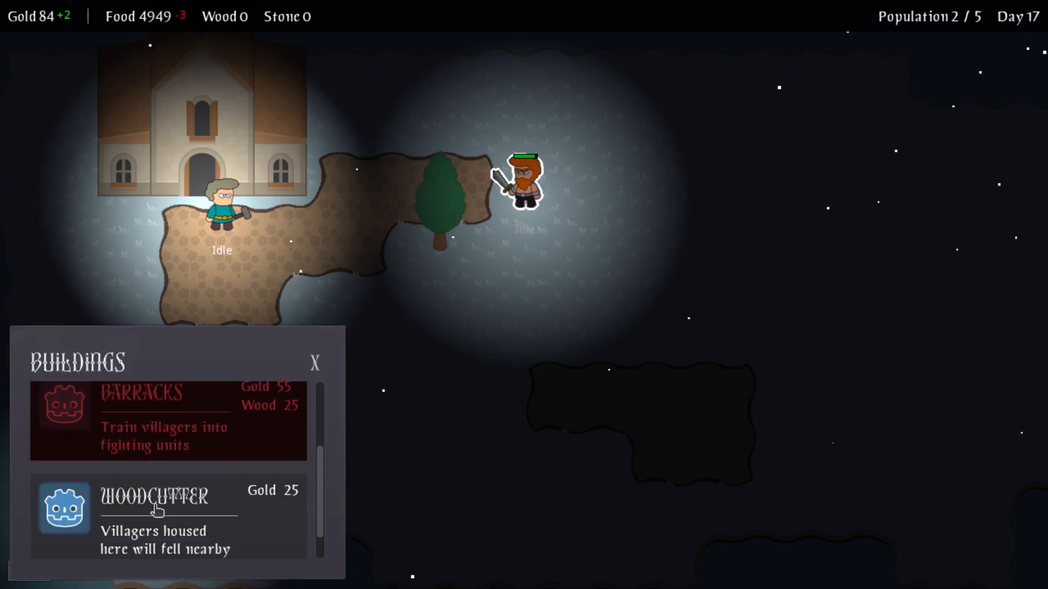
click(157, 510)
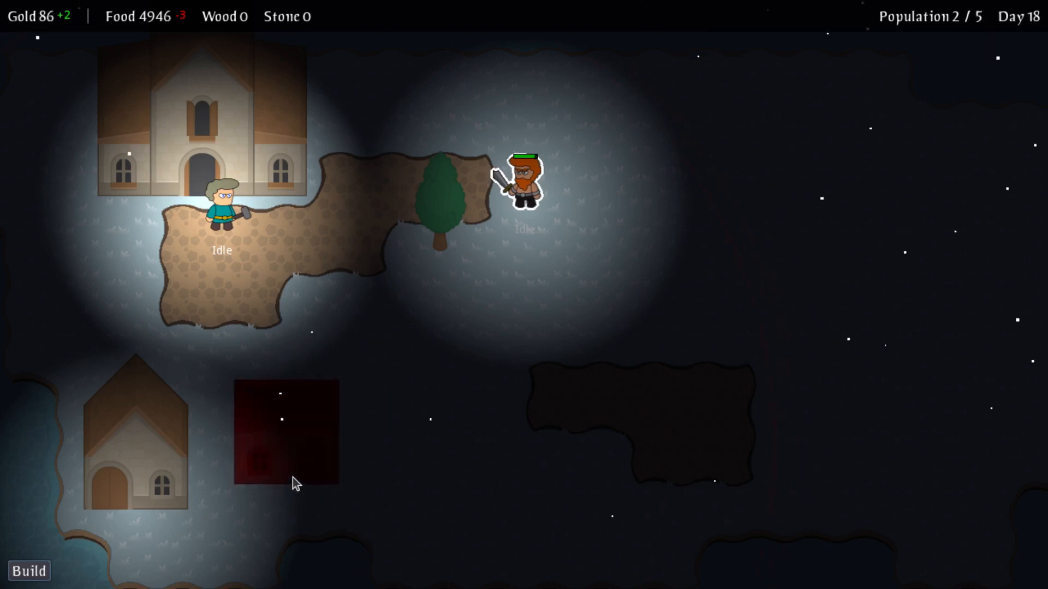
click(318, 437)
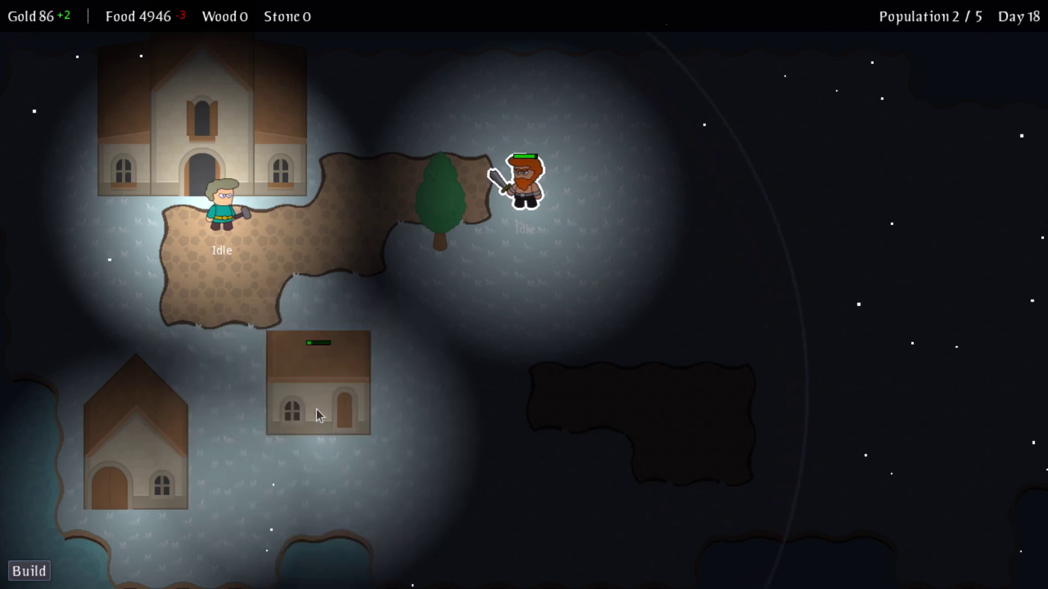
click(220, 211)
right_click(229, 275)
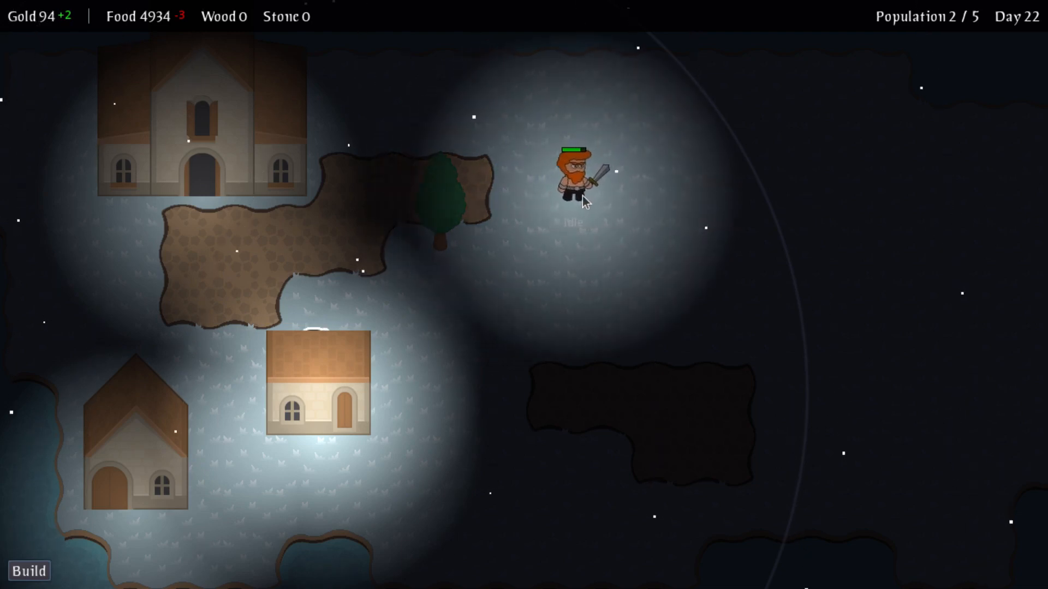
Briefly select the warrior, then send a villager next to the woodcutter
click(582, 197)
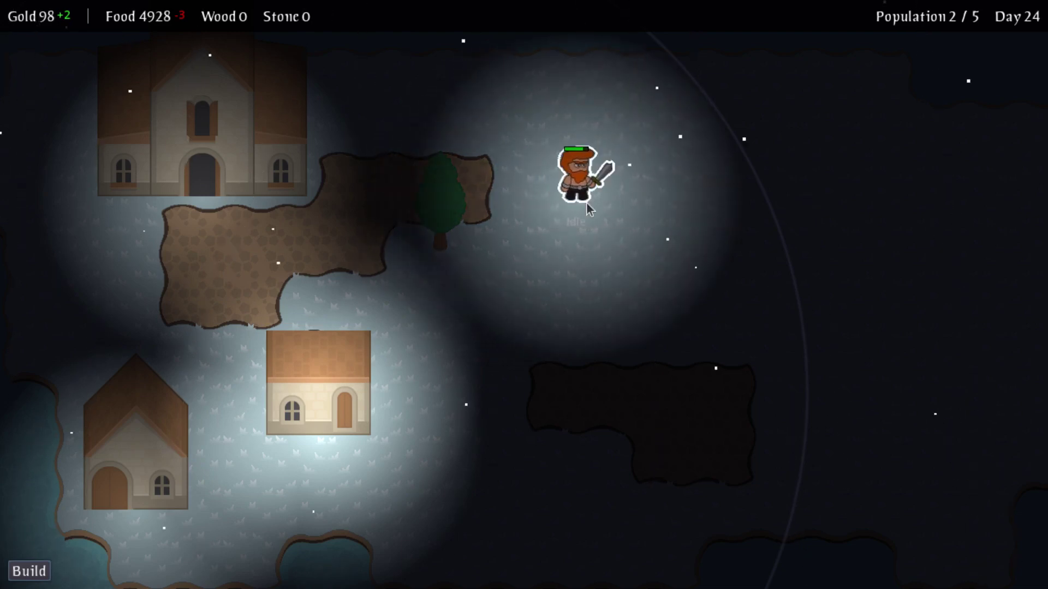
click(618, 220)
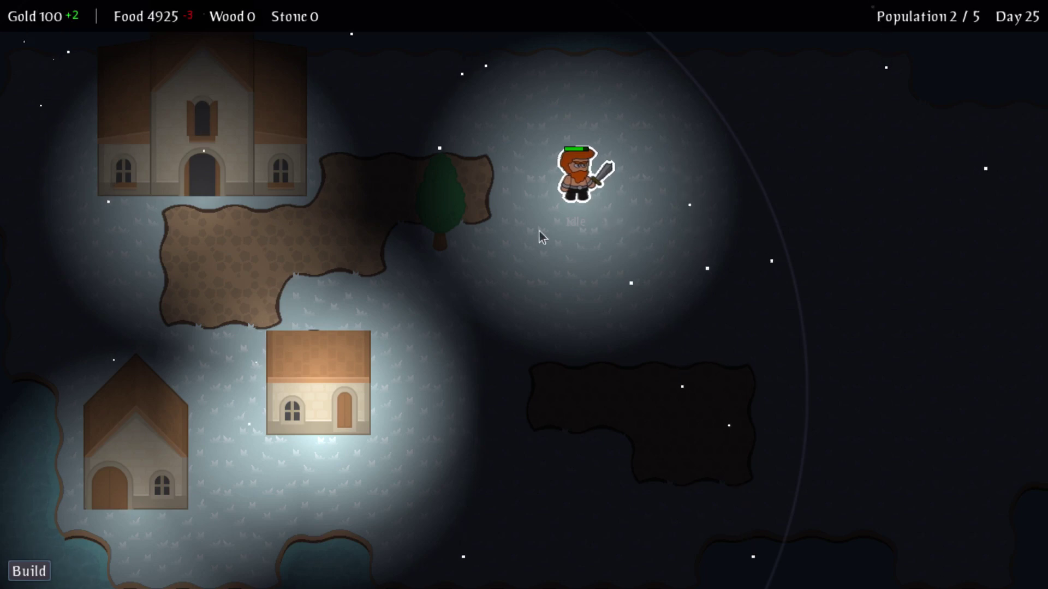
click(442, 413)
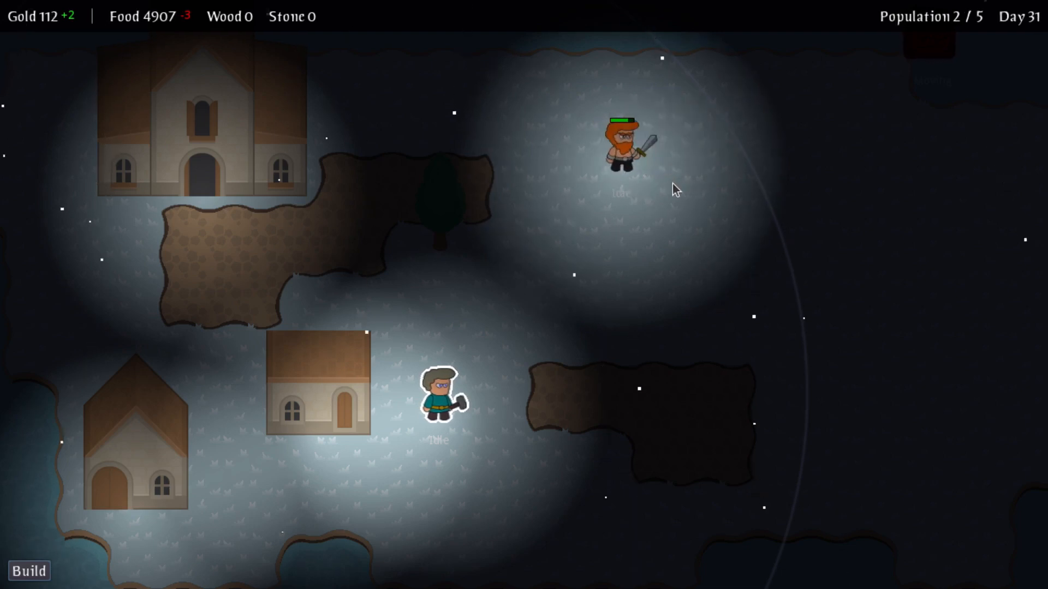
Send the warrior to the northern shore enemy, then walk it back to the village
click(736, 170)
right_click(792, 128)
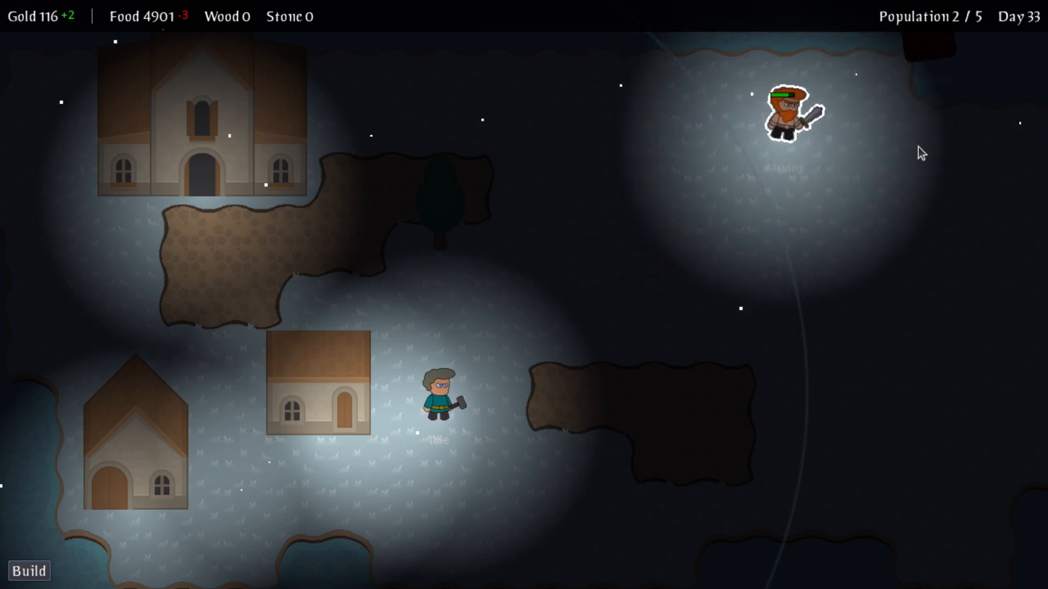
drag(891, 215, 671, 317)
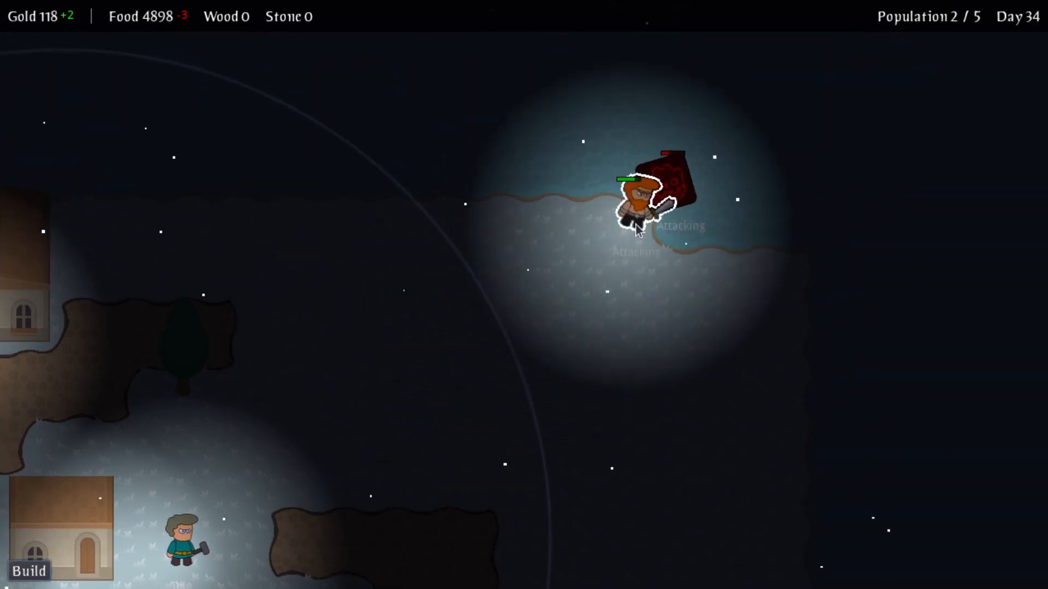
right_click(573, 262)
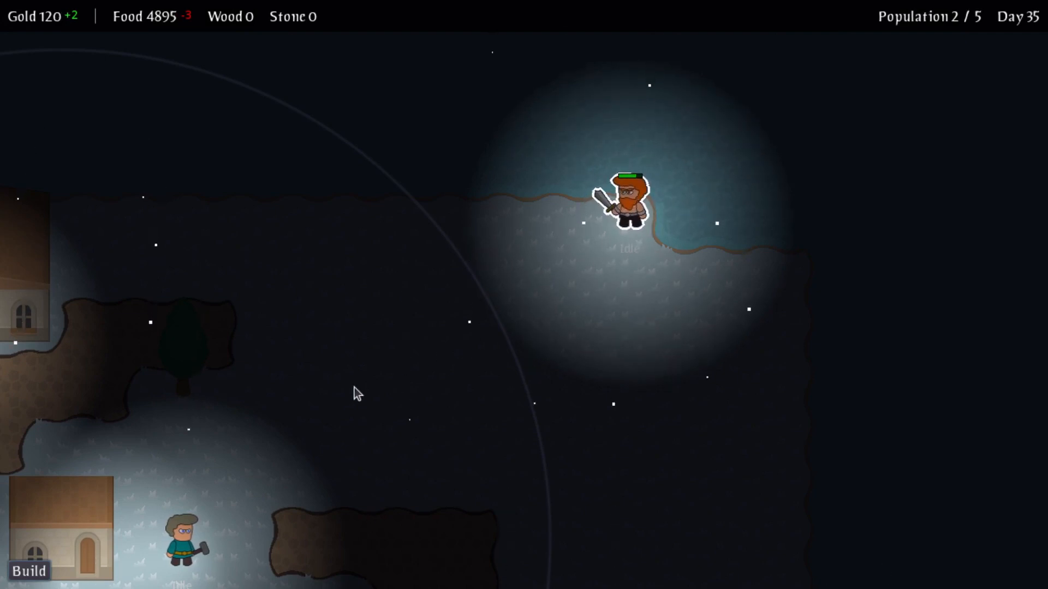
right_click(381, 396)
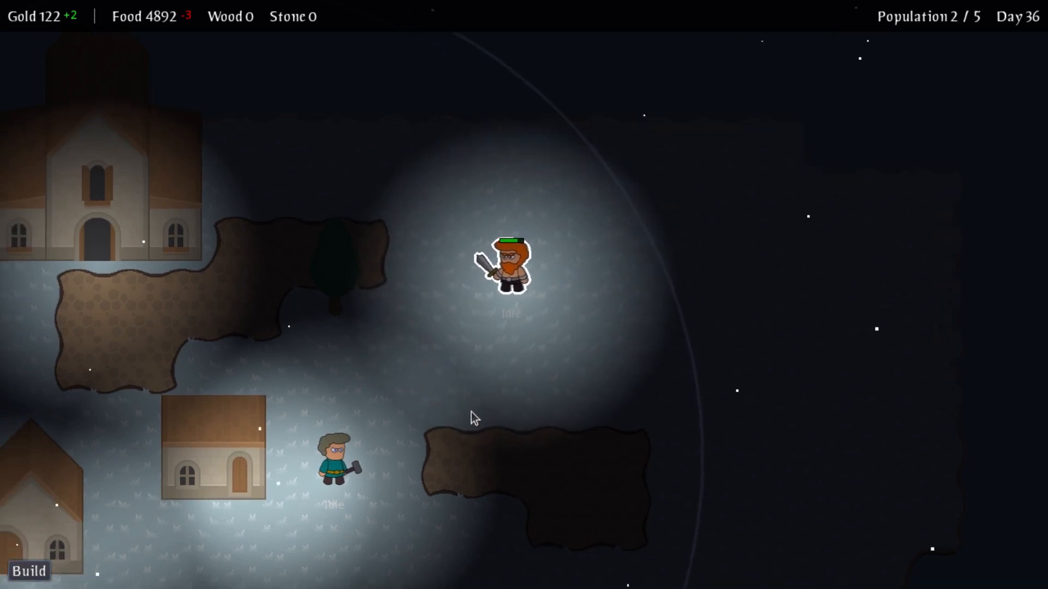
mouse_move(423, 433)
mouse_down()
mouse_move(603, 284)
mouse_move(613, 334)
mouse_up()
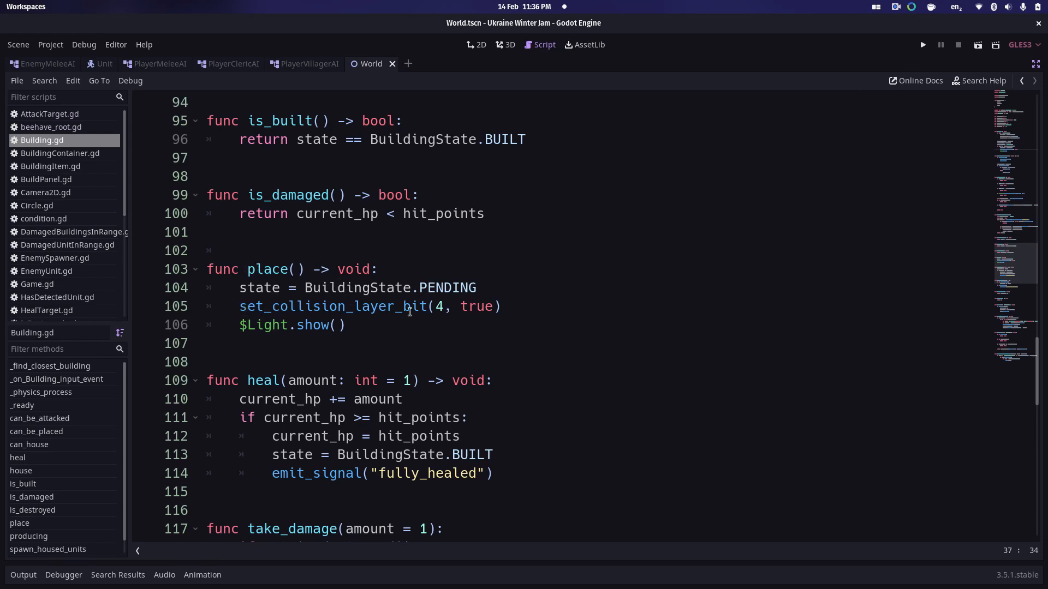
drag(240, 309, 437, 307)
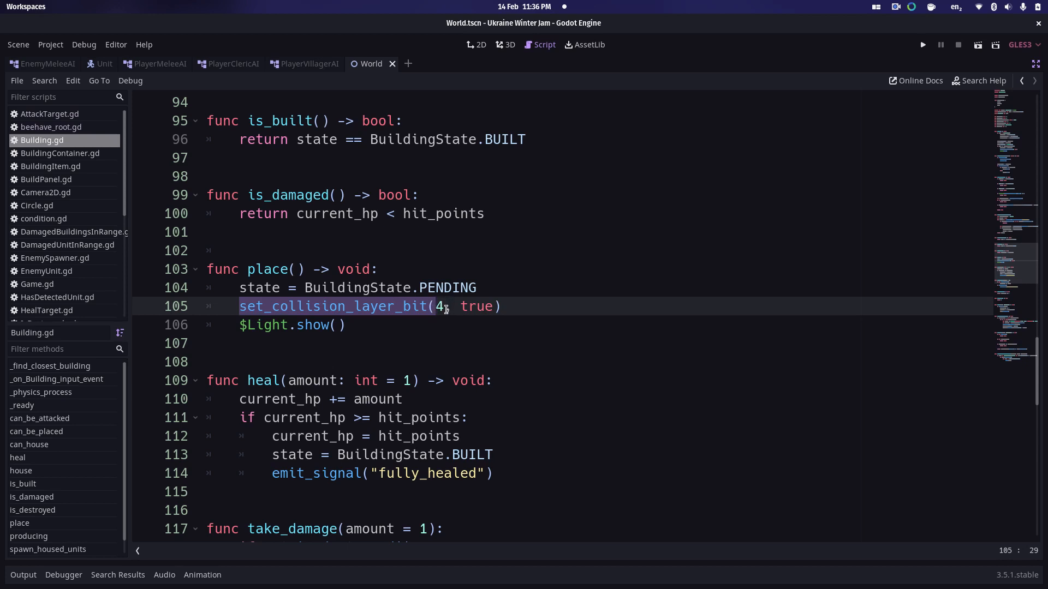
click(463, 306)
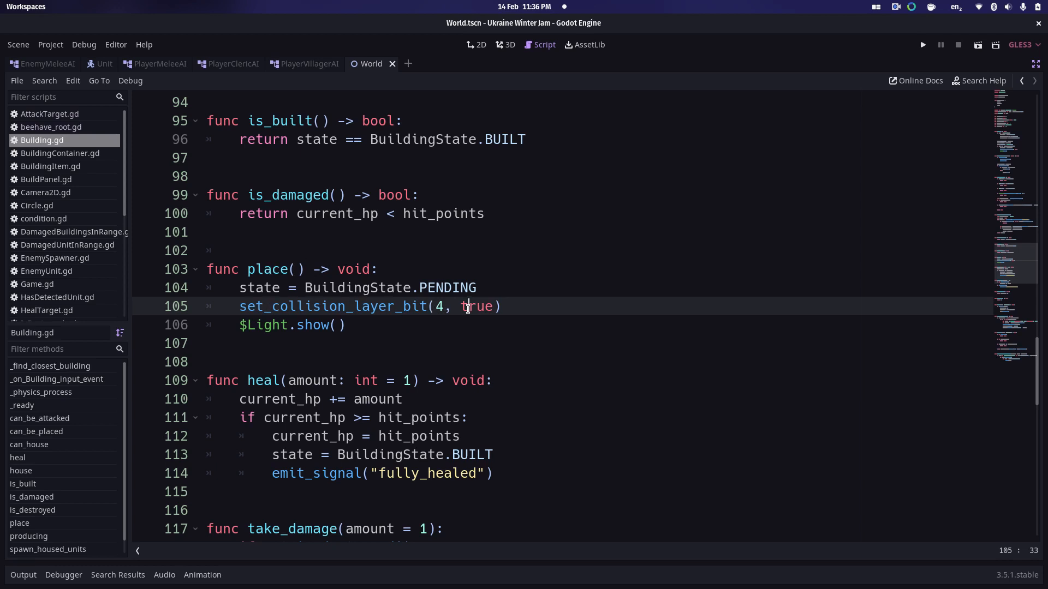
scroll(556, 312, up, 20)
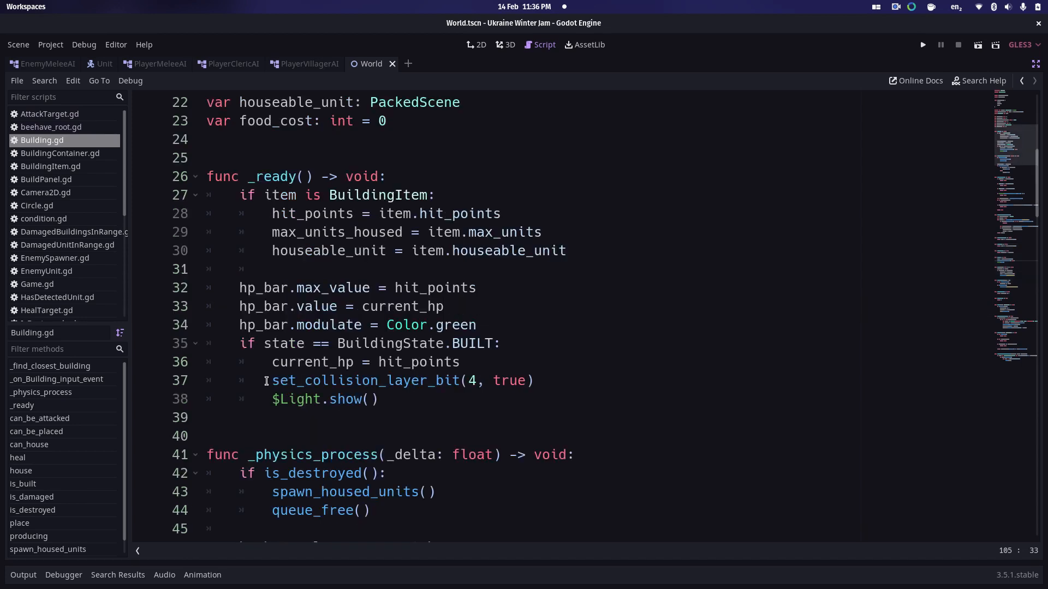
Select the set_collision_layer_bit call on line 37 of Building.gd before running the project
drag(273, 380, 550, 384)
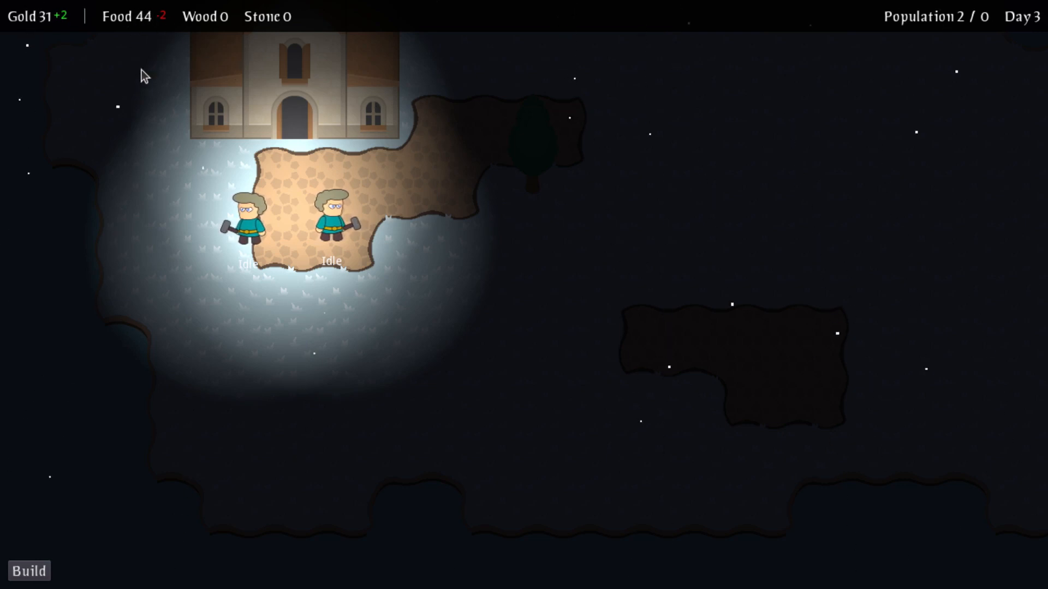
Place a woodcutter below the cobbled path, assign a villager to it, and move the other onto the path
click(30, 571)
click(164, 544)
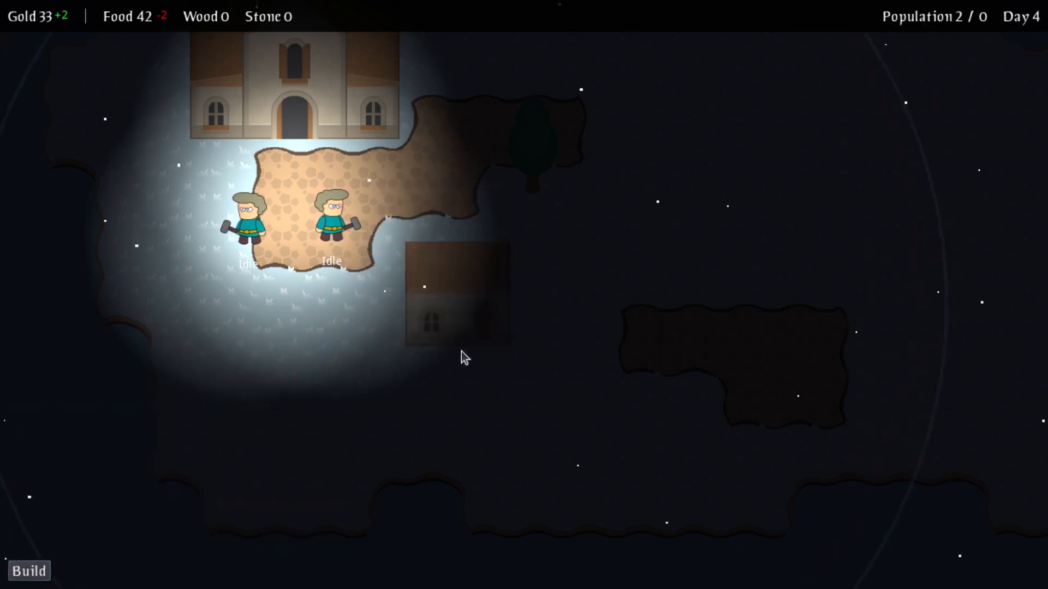
click(467, 361)
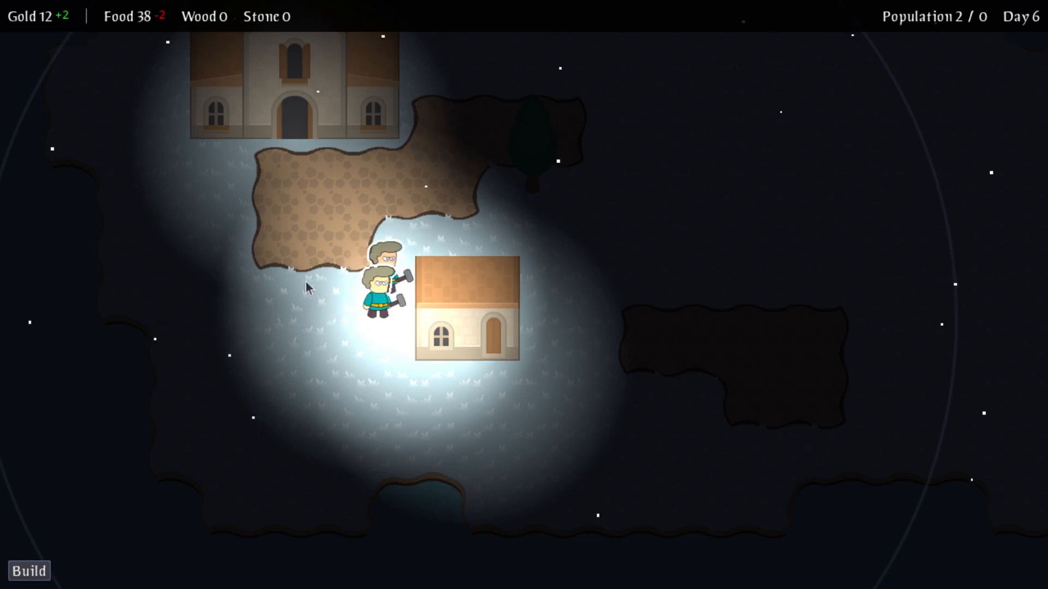
click(368, 312)
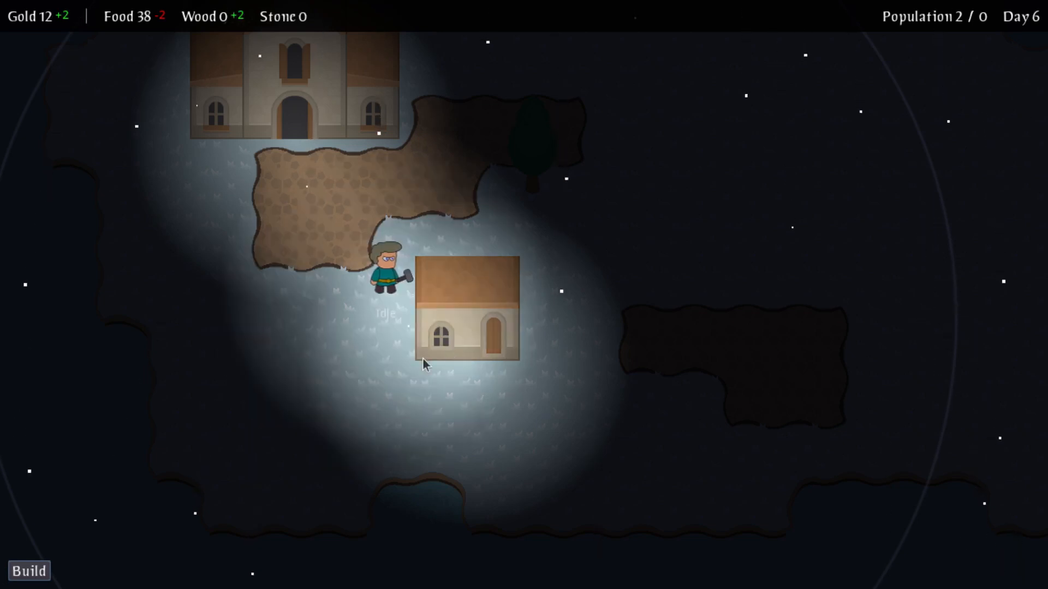
click(375, 270)
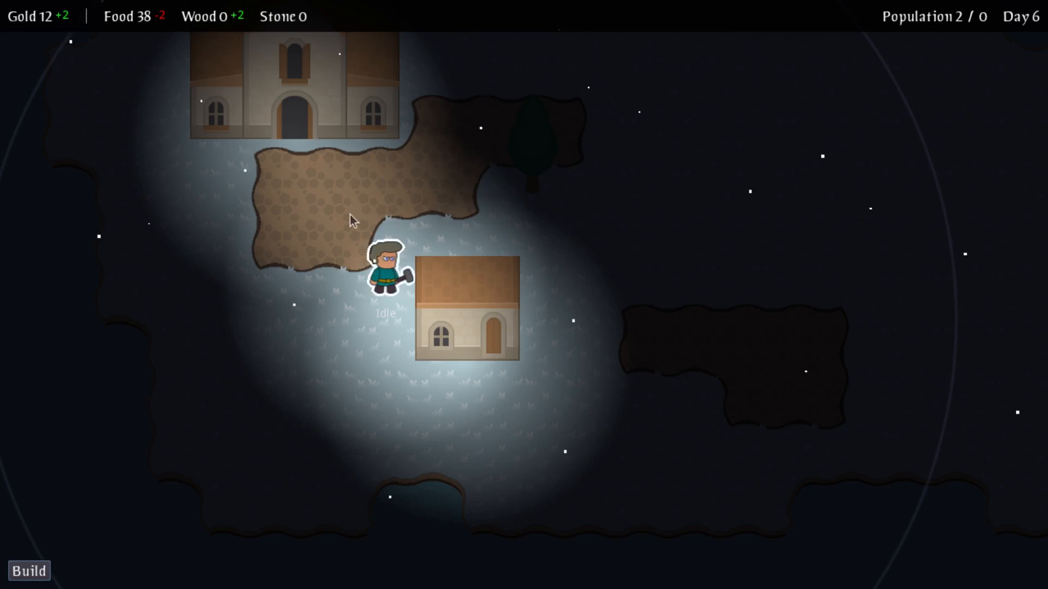
click(316, 233)
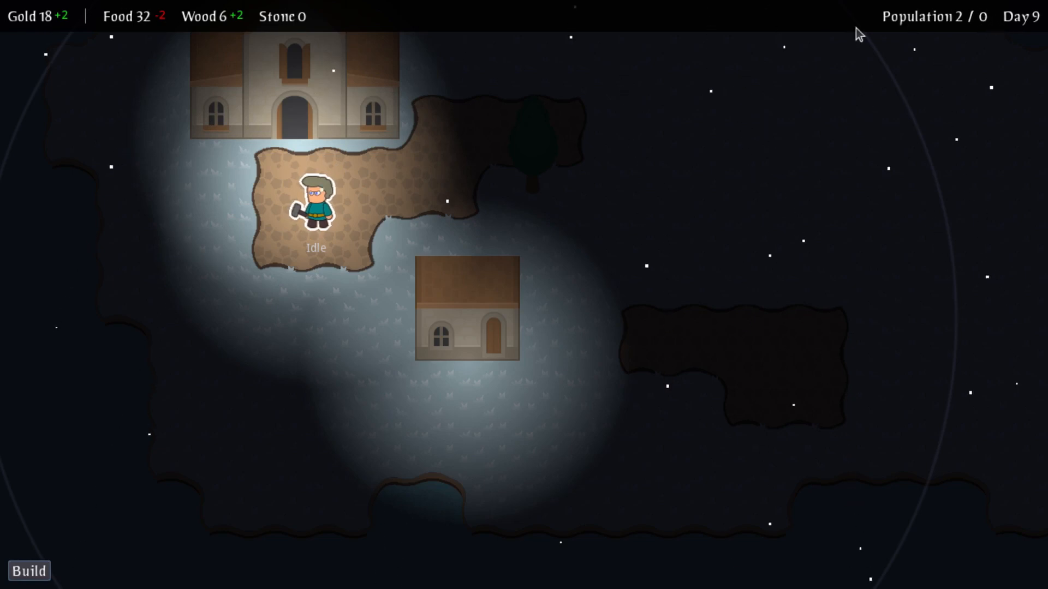
Build a house on the grass below the path and a farm on the eastern ground
click(29, 571)
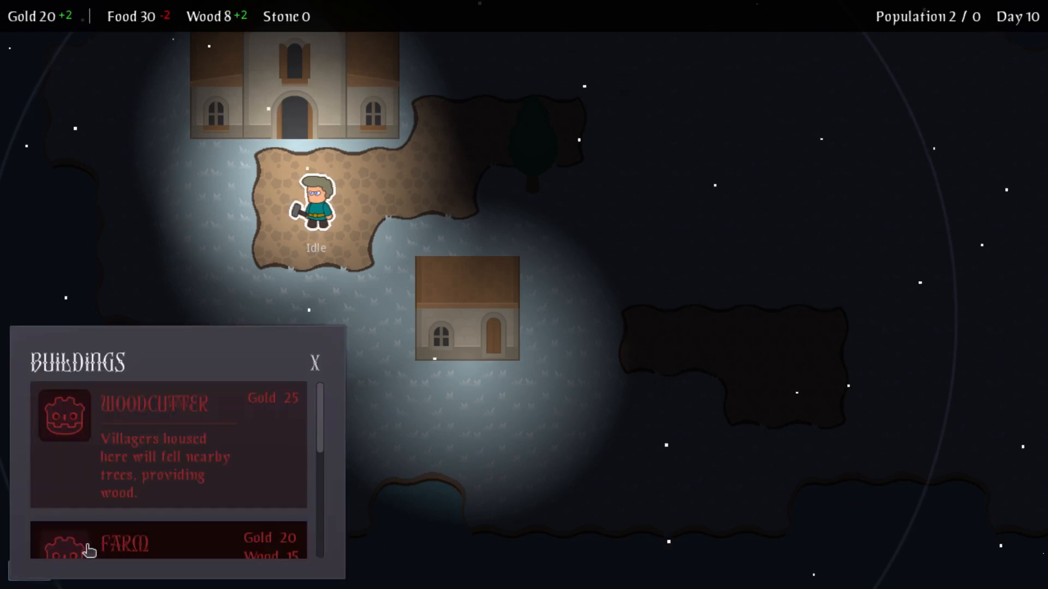
scroll(163, 466, down, 2)
click(164, 466)
click(277, 336)
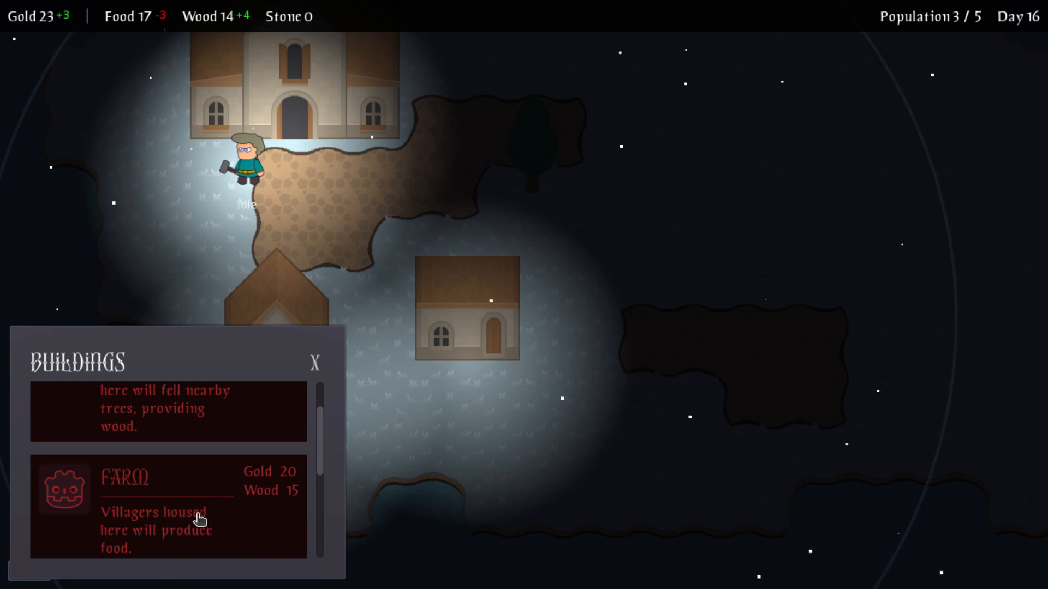
click(197, 520)
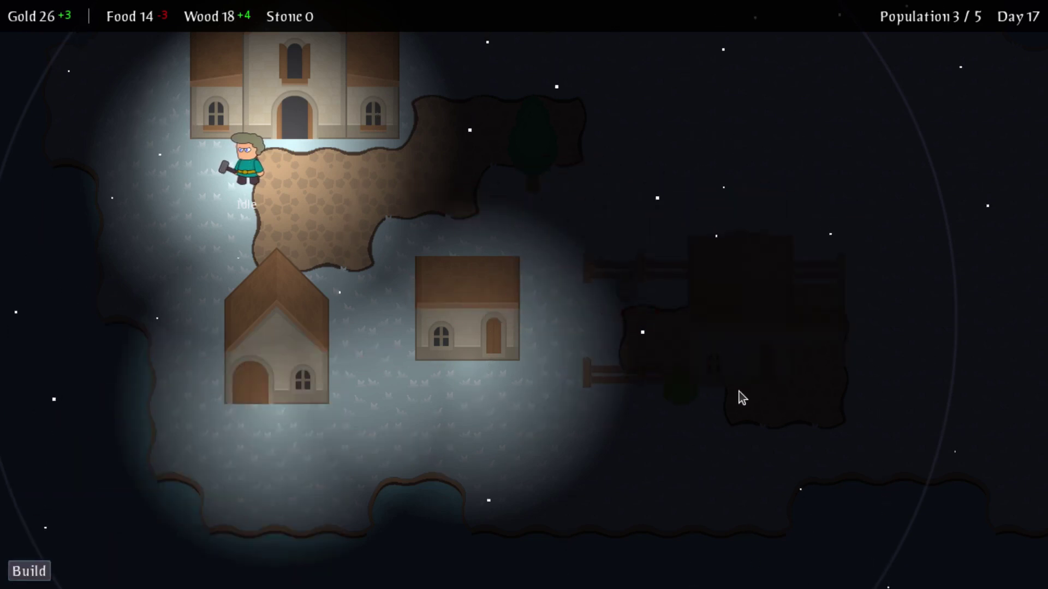
click(750, 373)
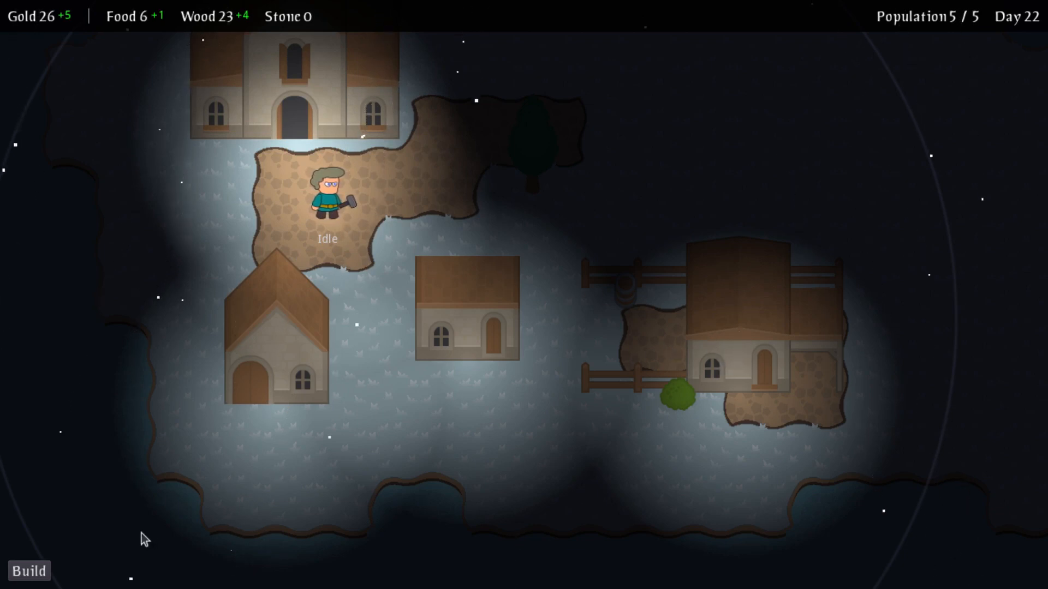
Browse and close the buildings list, then show the house's details (5 more citizens)
click(30, 572)
scroll(171, 497, down, 3)
scroll(172, 497, down, 3)
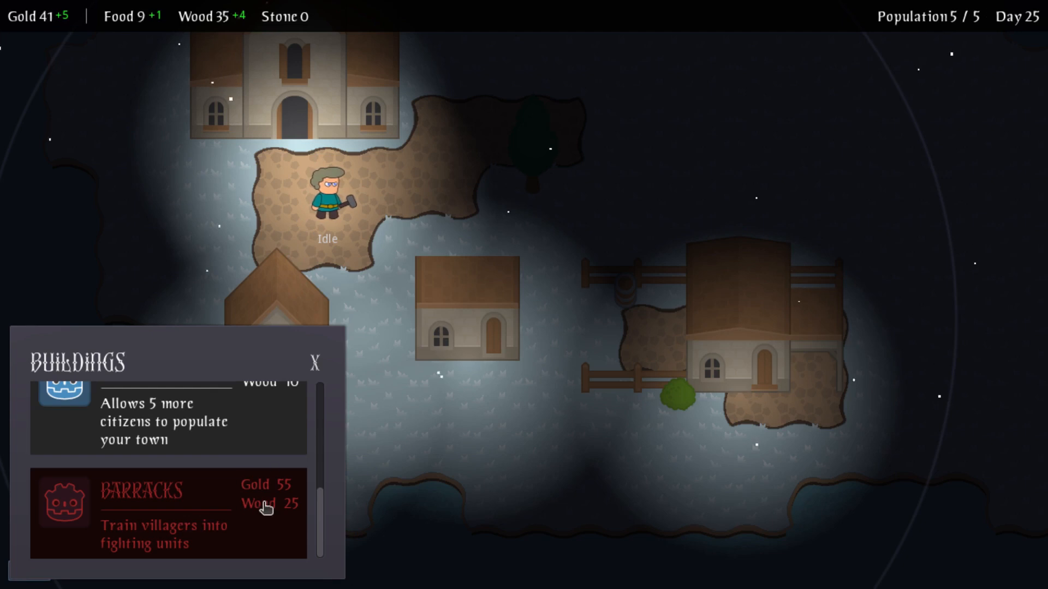
key(Escape)
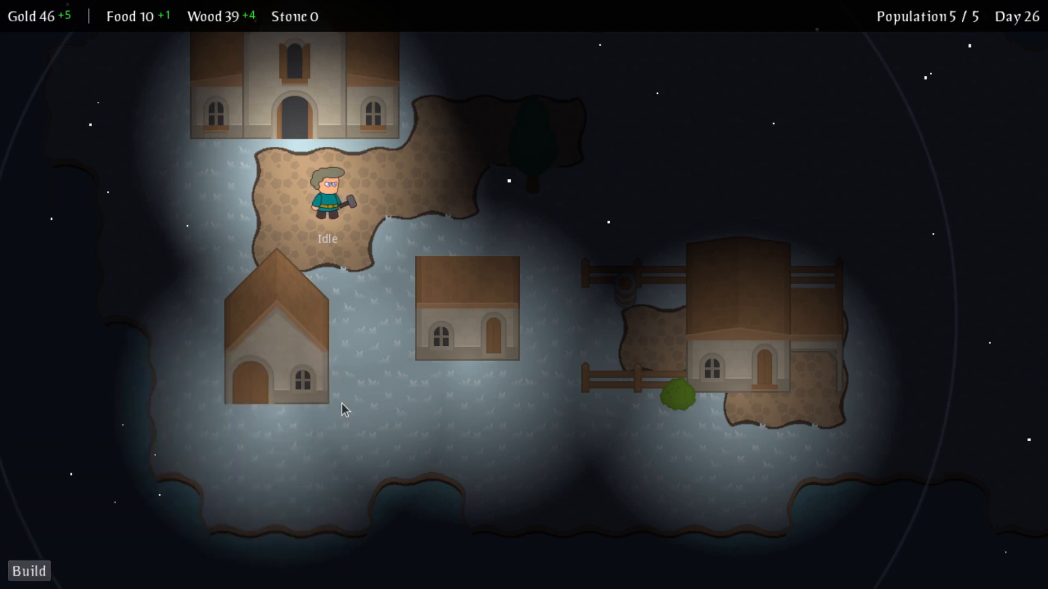
click(297, 382)
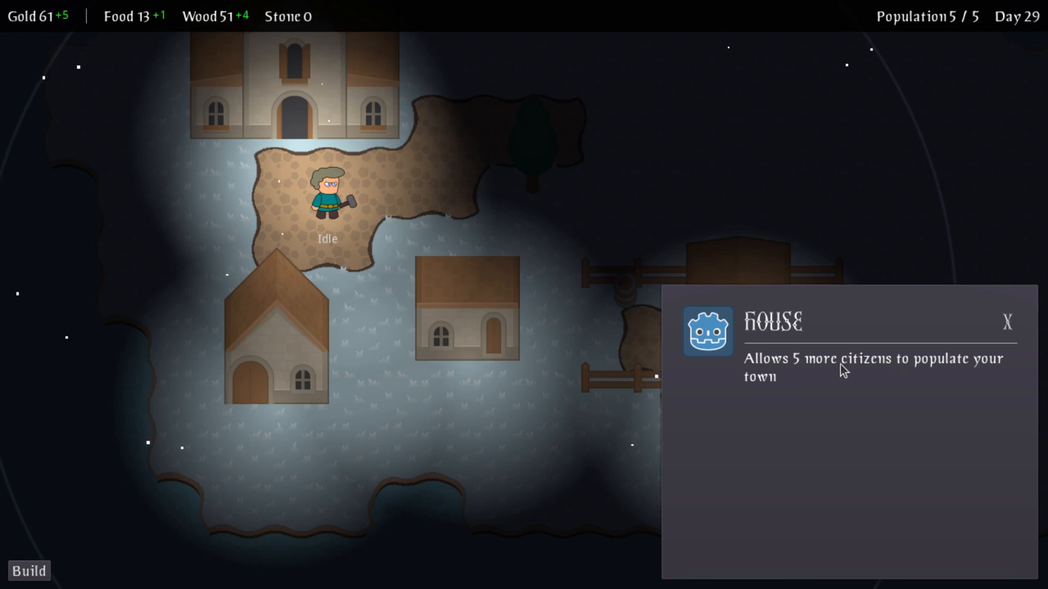
Browse and close the buildings list, then show the woodcutter's details with two allocated villagers
click(29, 571)
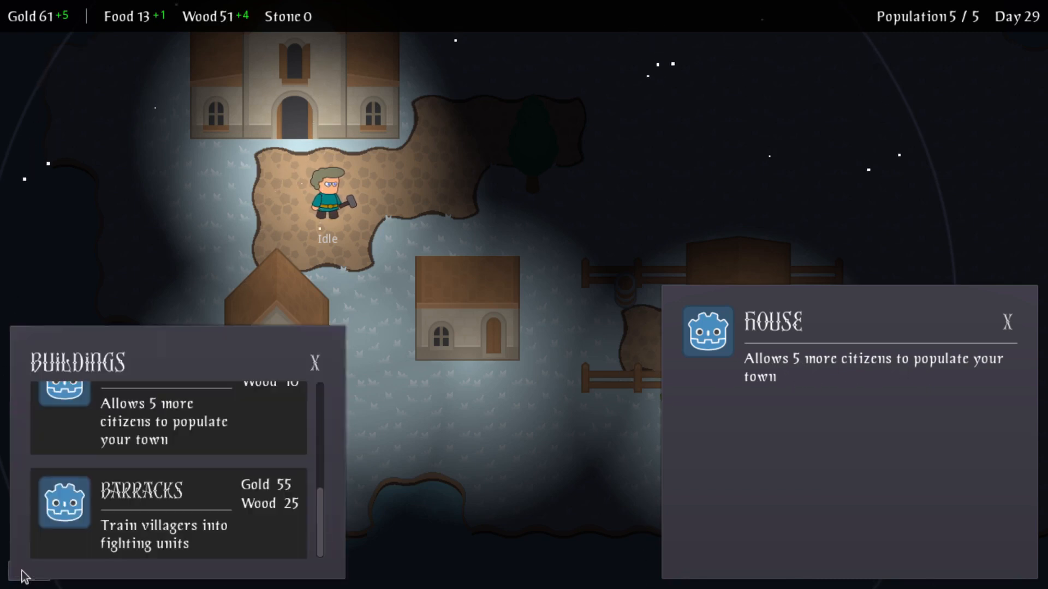
scroll(144, 475, up, 2)
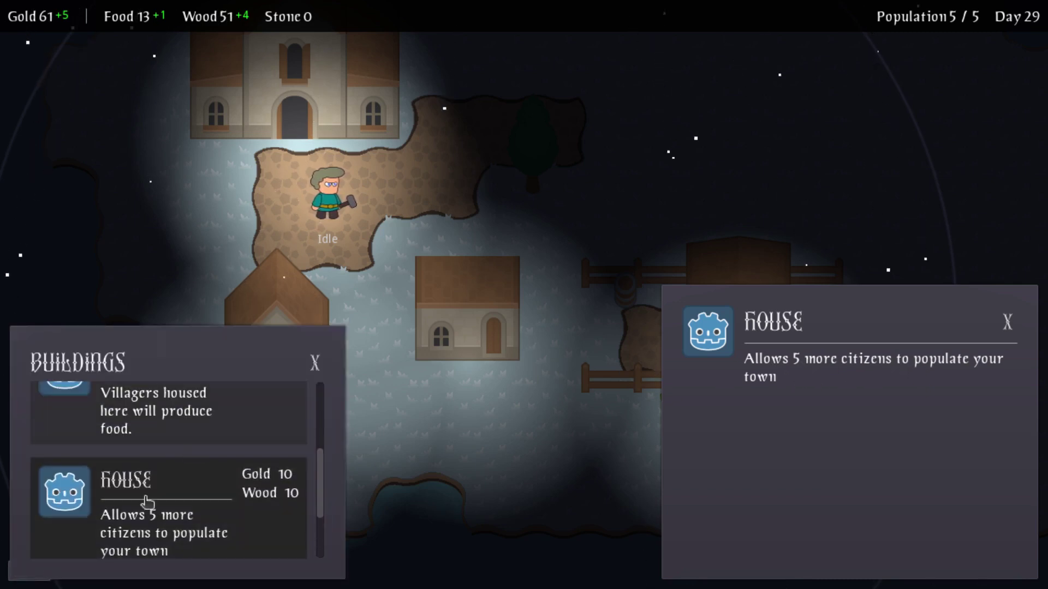
click(314, 362)
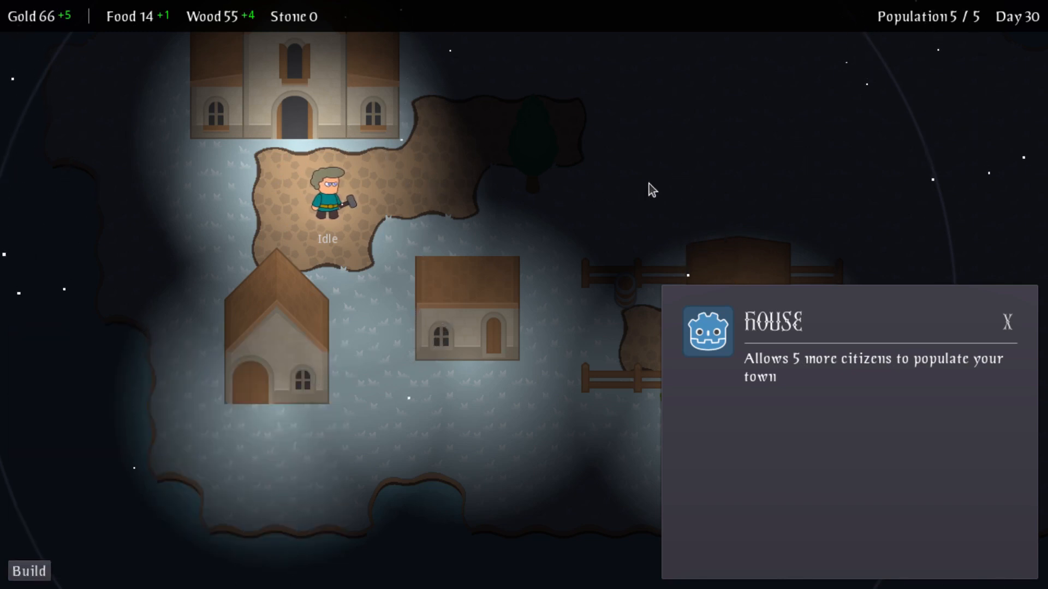
click(482, 352)
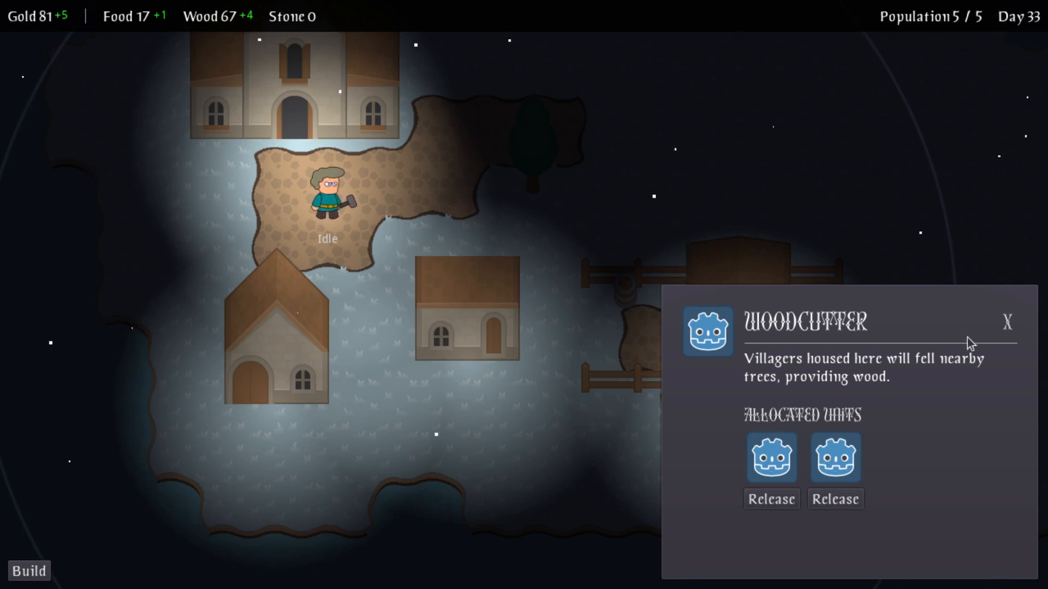
Close the woodcutter's details and inspect the farm's details
click(1008, 322)
click(754, 337)
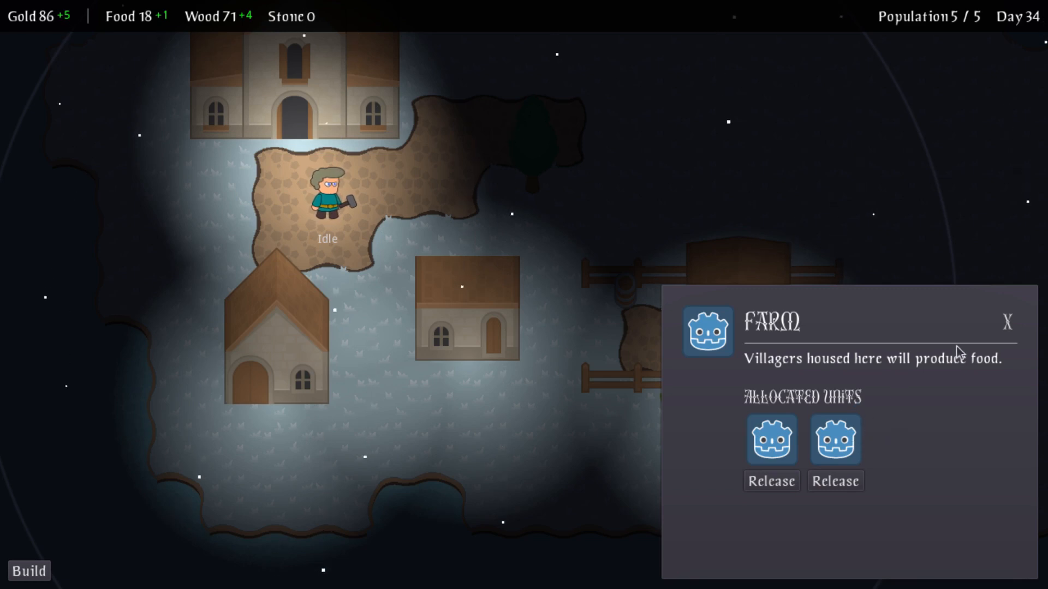
click(1007, 322)
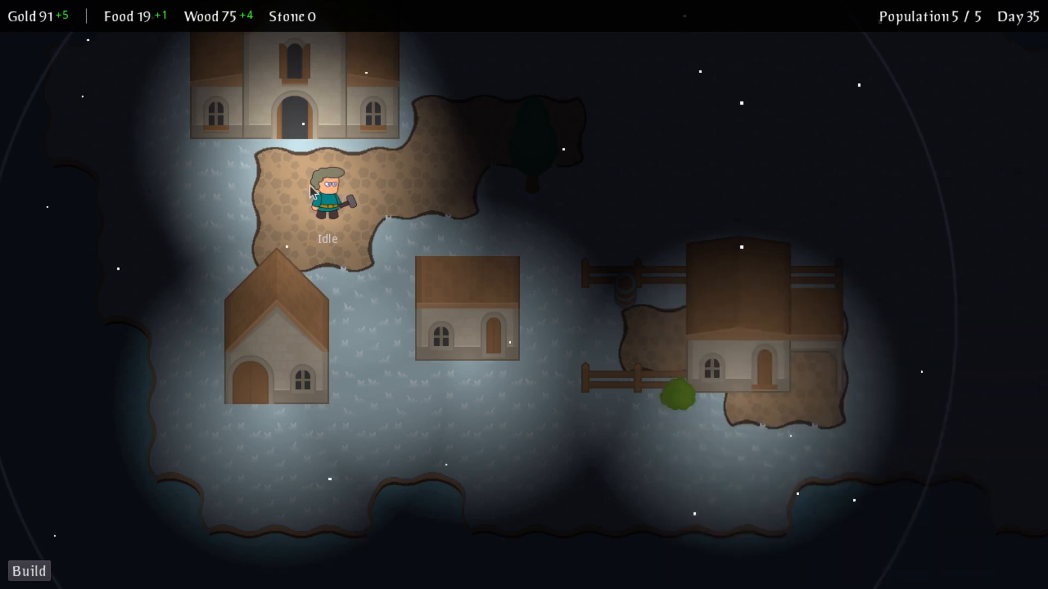
Release two villagers from the woodcutter so they stand idle on the path
click(730, 348)
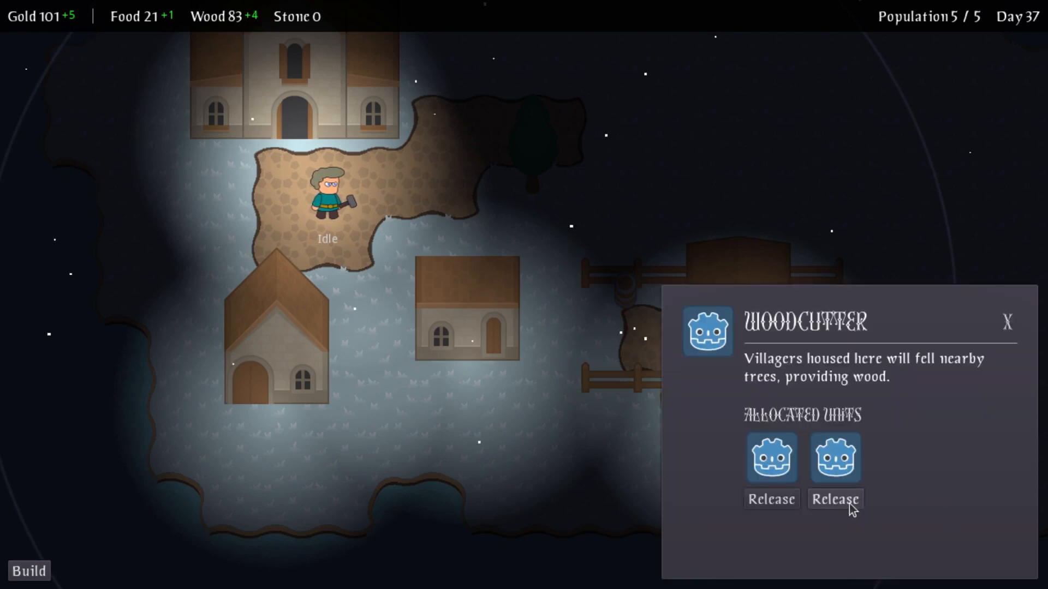
click(836, 499)
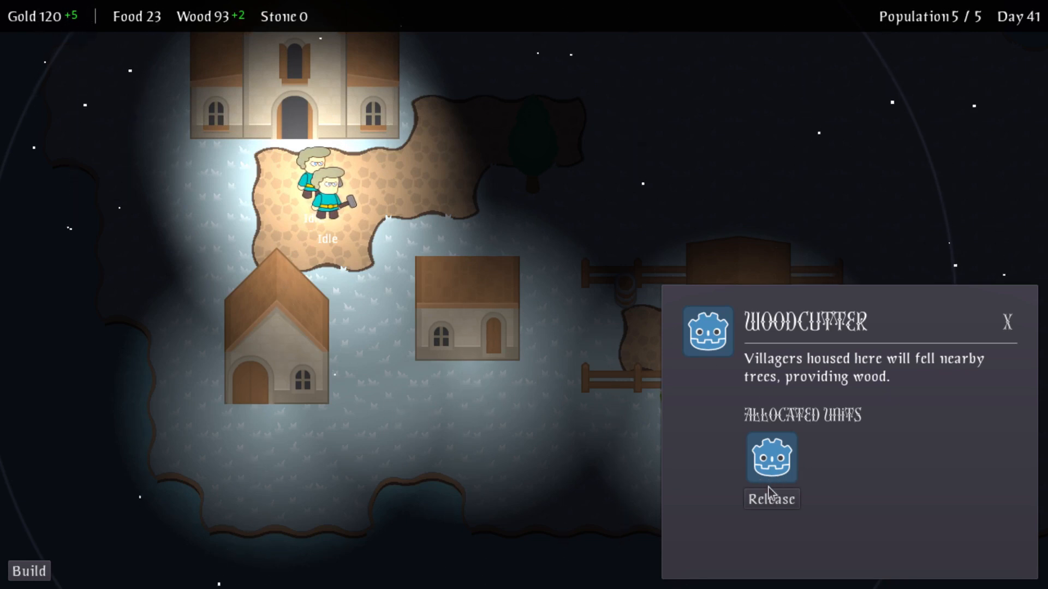
click(772, 501)
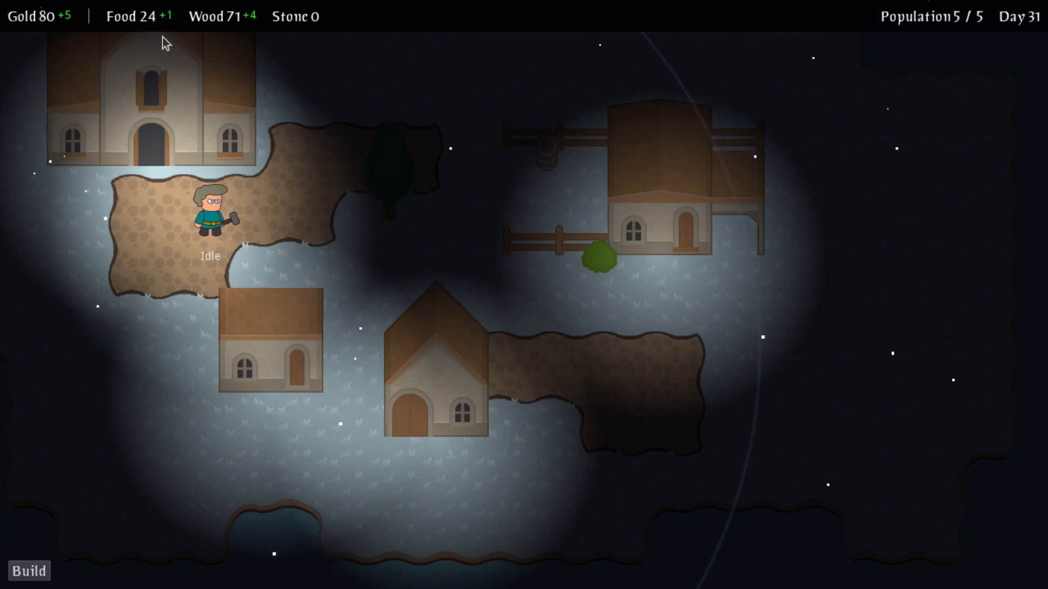
Release one villager from the woodcutter and check the farm's details
click(273, 378)
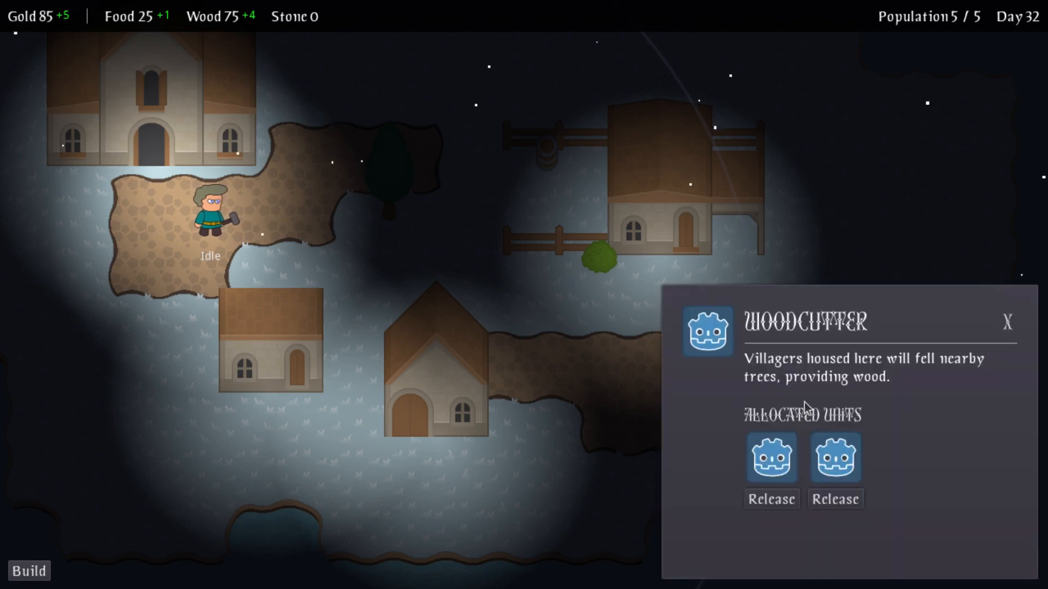
click(772, 500)
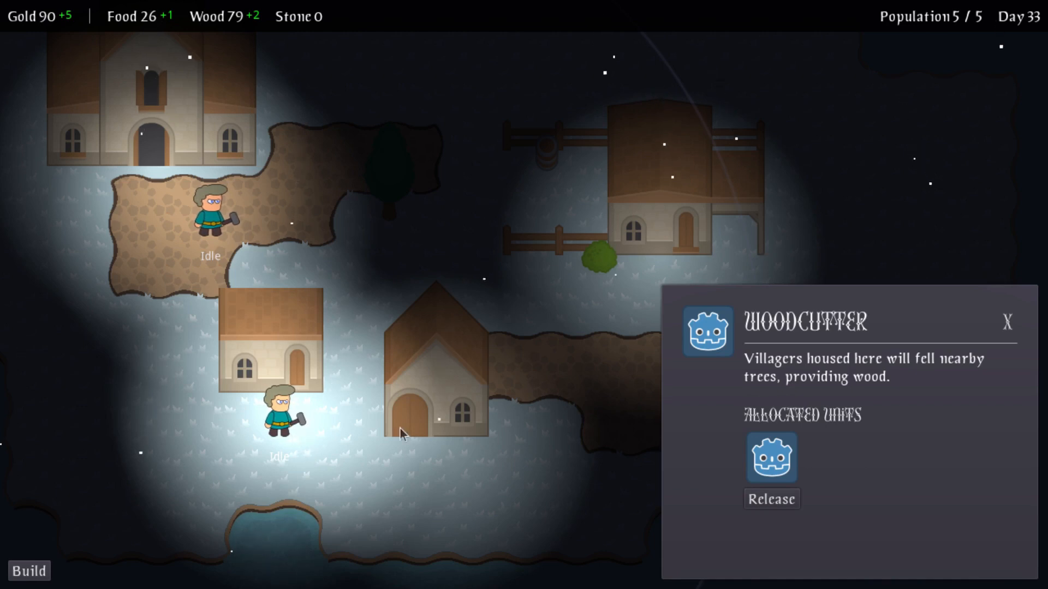
click(671, 213)
click(1008, 322)
Recheck the woodcutter, then release the farm's third villager, leaving two workers
click(256, 370)
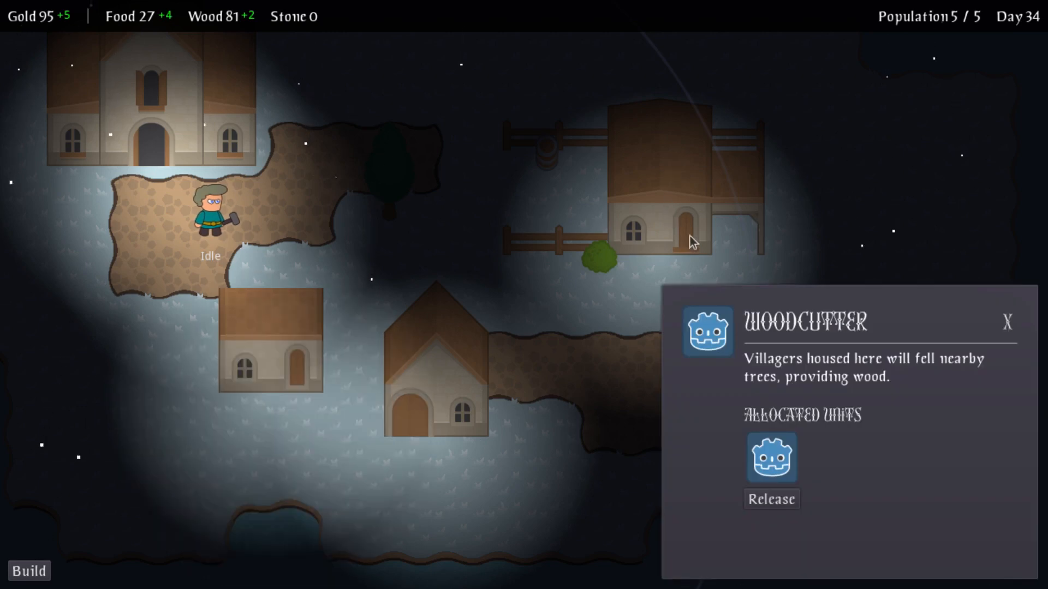
click(1008, 322)
click(697, 211)
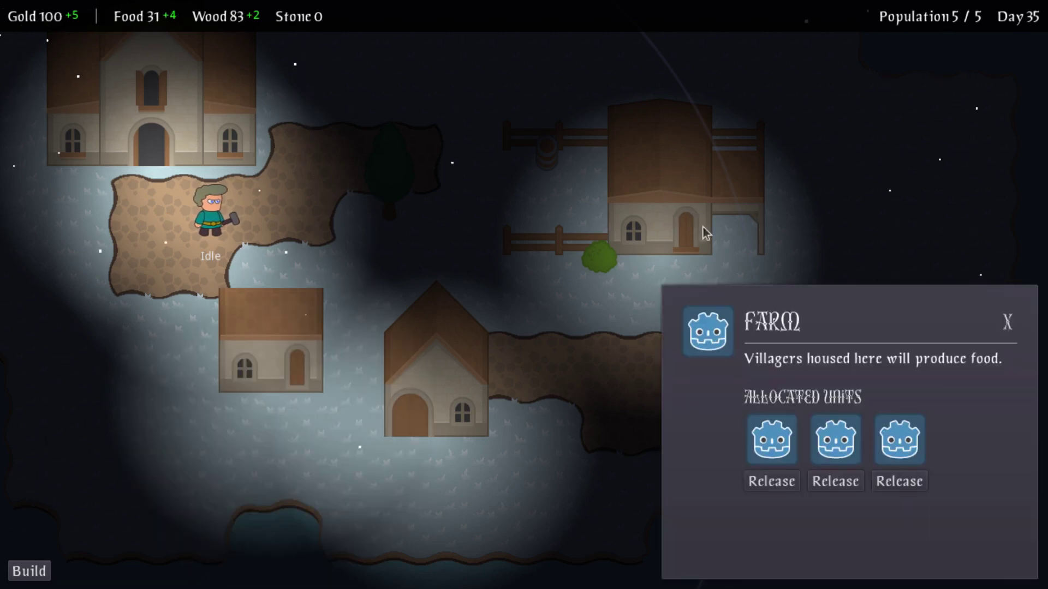
click(899, 481)
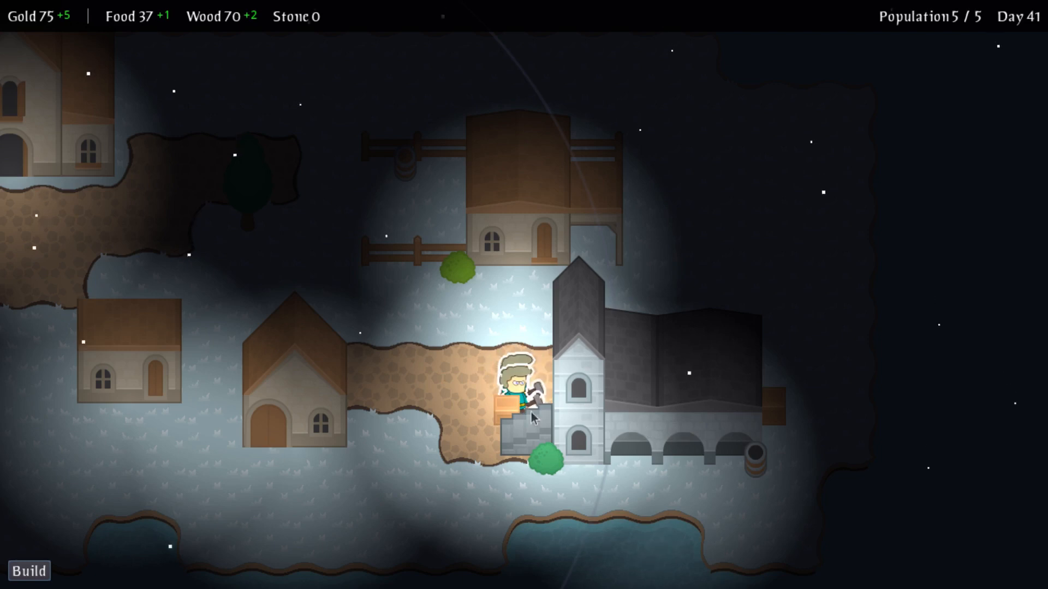
Select the stone barracks east of the cobbled path to show its training description
click(662, 419)
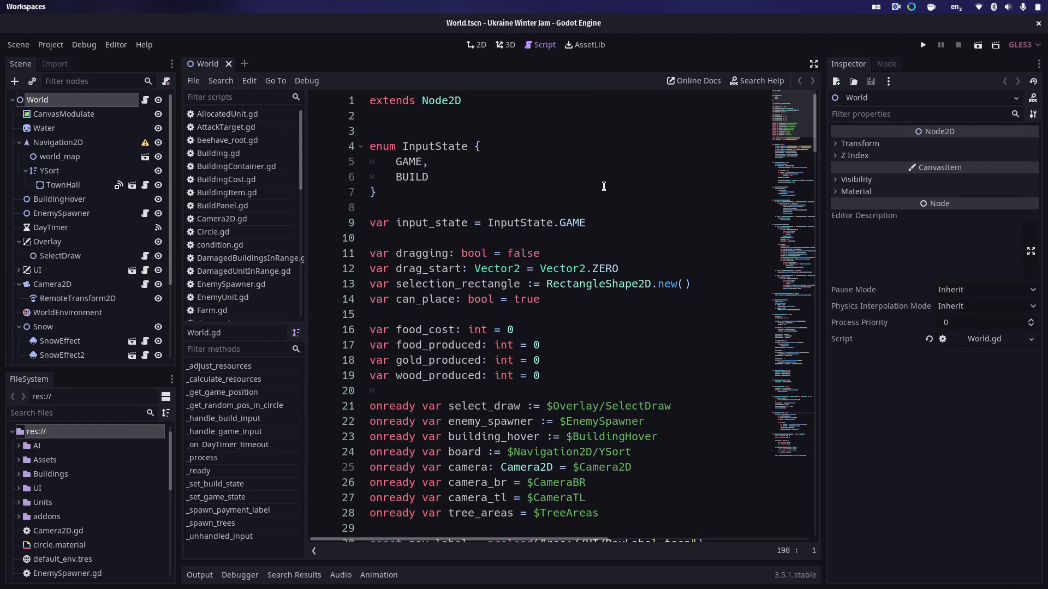
Switch from the Obsidian Kanban board to the running game's Game Over screen
key(alt+Tab)
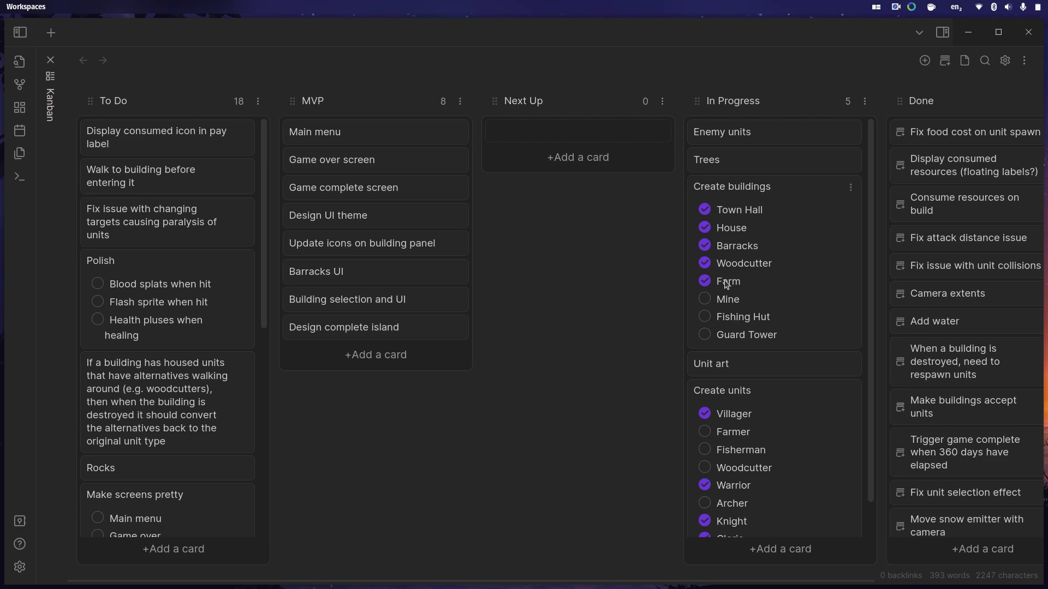
scroll(725, 282, down, 2)
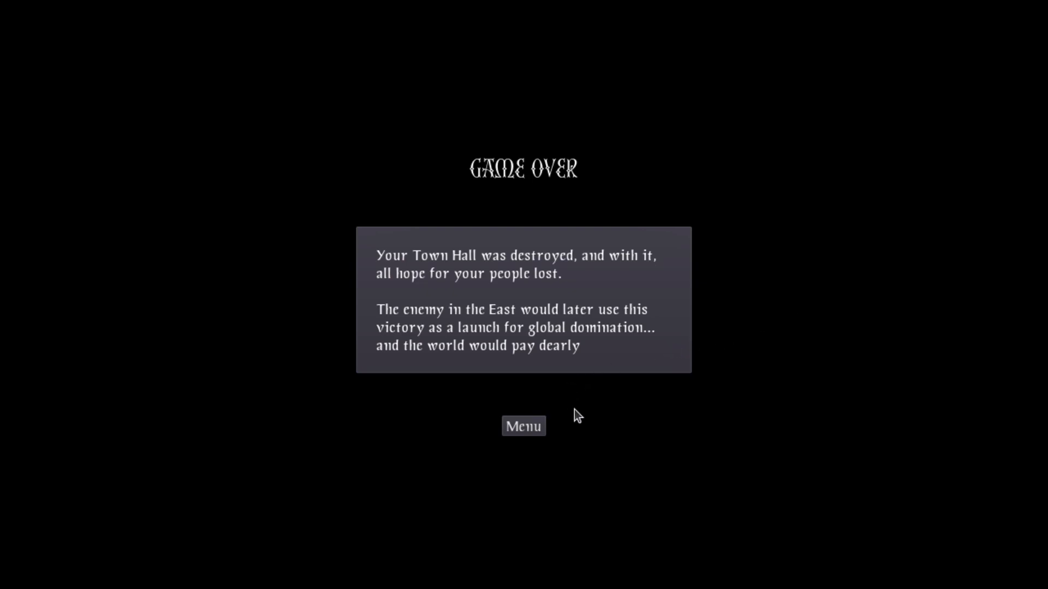
Return to the main menu and start a new game
click(525, 427)
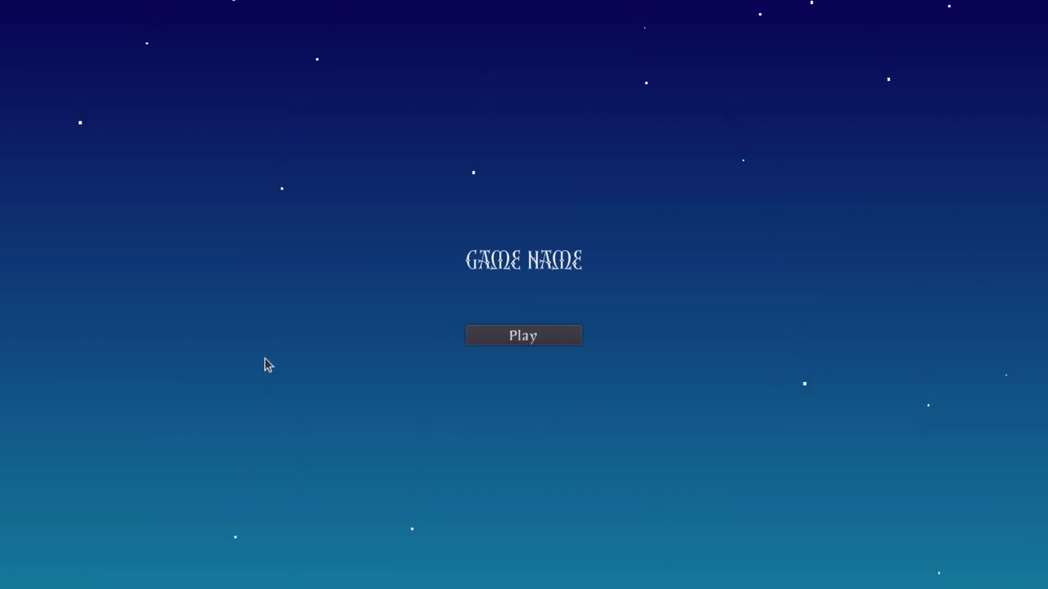
click(502, 338)
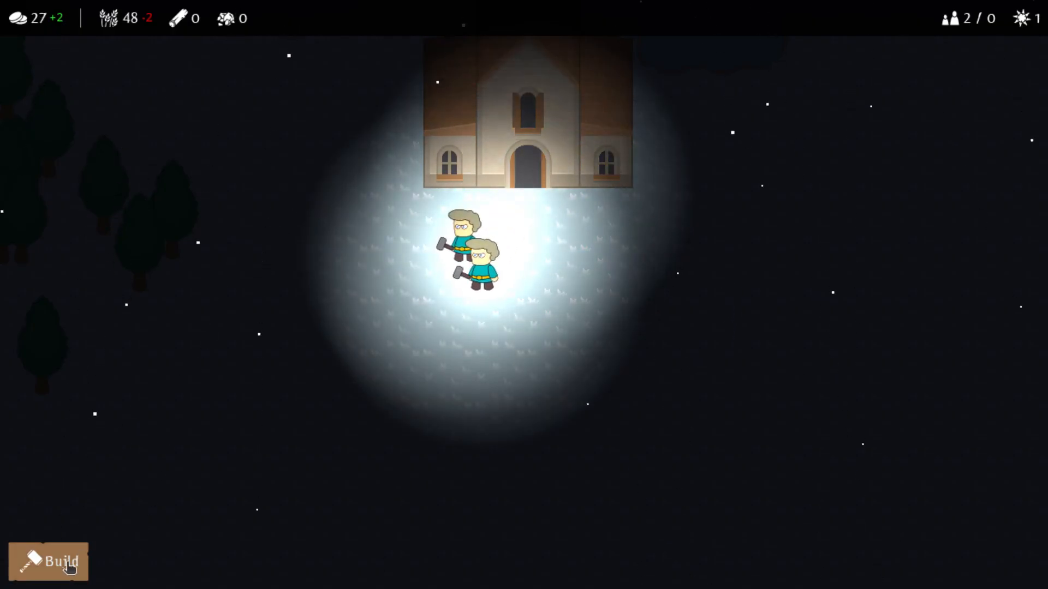
Build a Woodcutter house beside the Town Hall from the Buildings panel
click(62, 561)
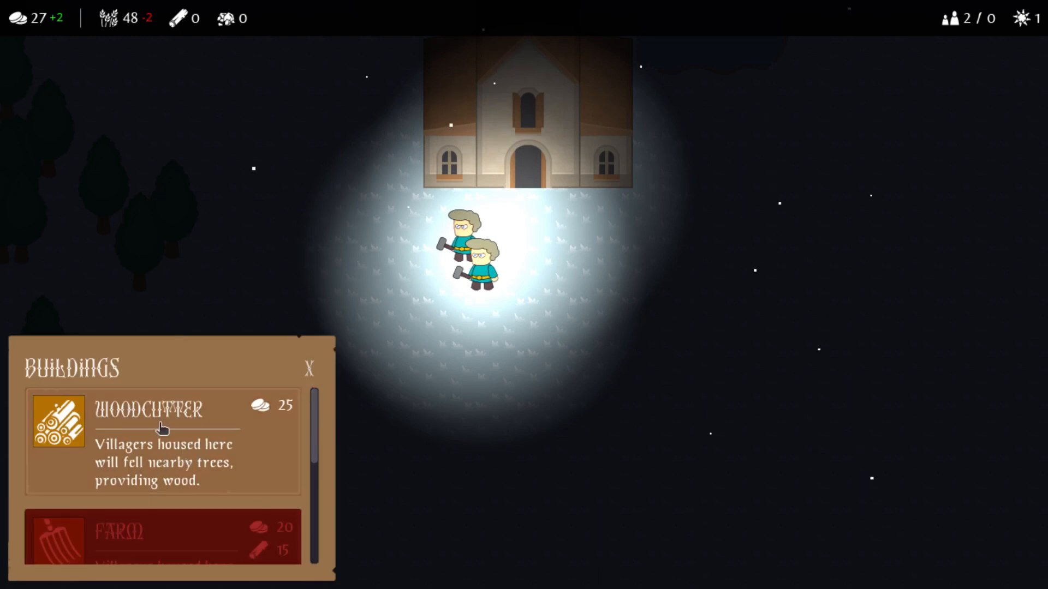
scroll(164, 443, down, 3)
scroll(207, 453, up, 3)
click(208, 446)
click(658, 379)
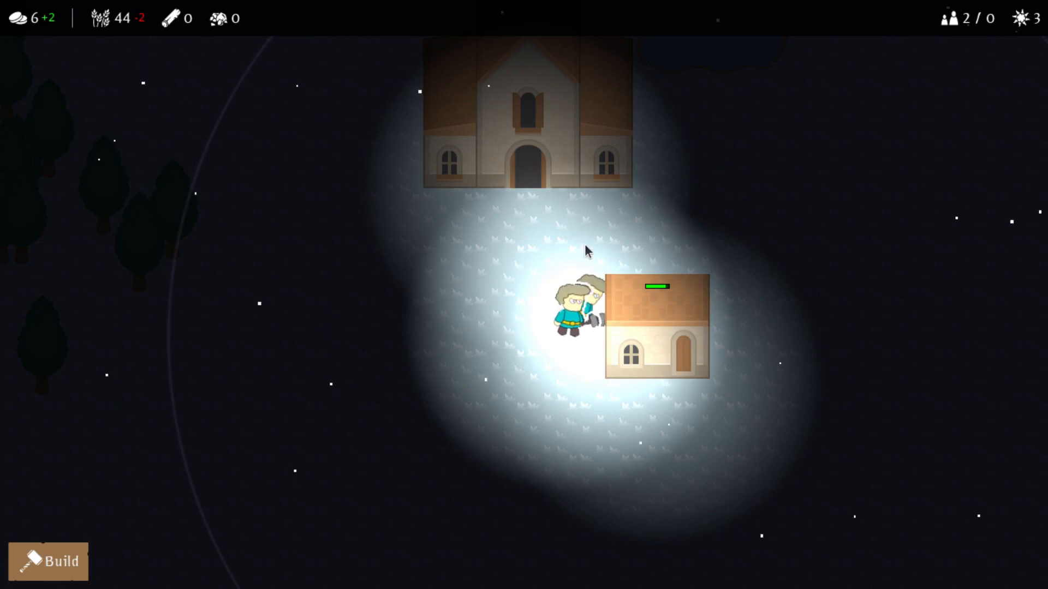
Check the Town Hall and Woodcutter info panels, then switch to game-icons.net in Firefox
click(570, 173)
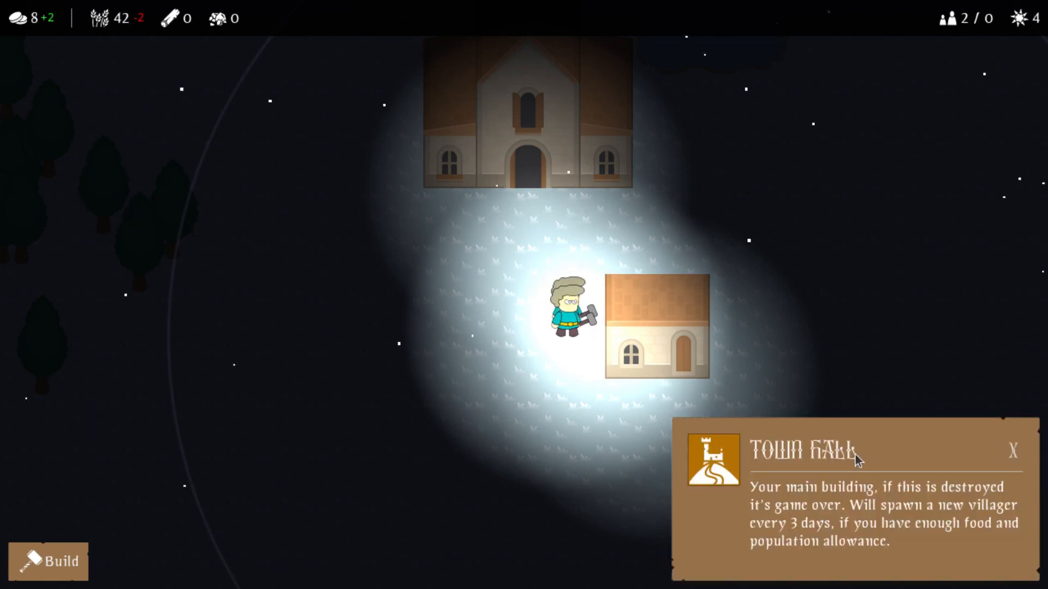
click(676, 344)
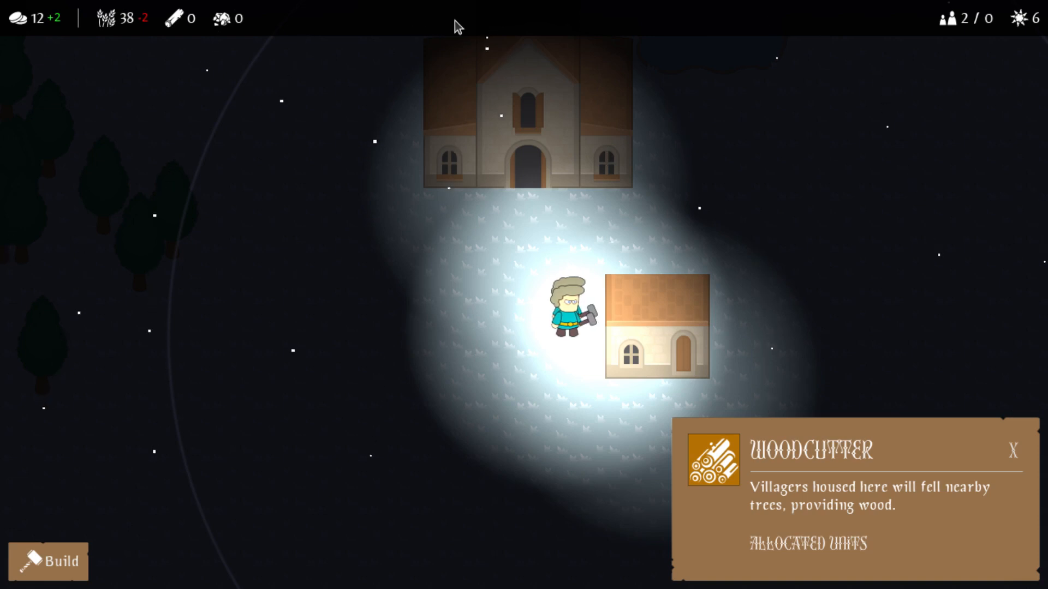
click(1014, 451)
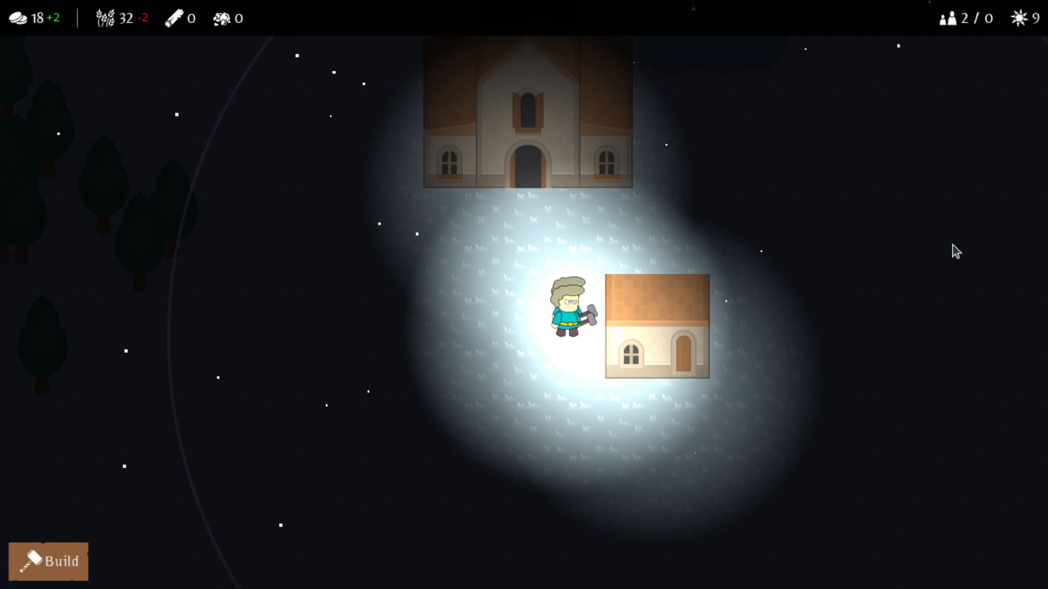
key(alt+Tab)
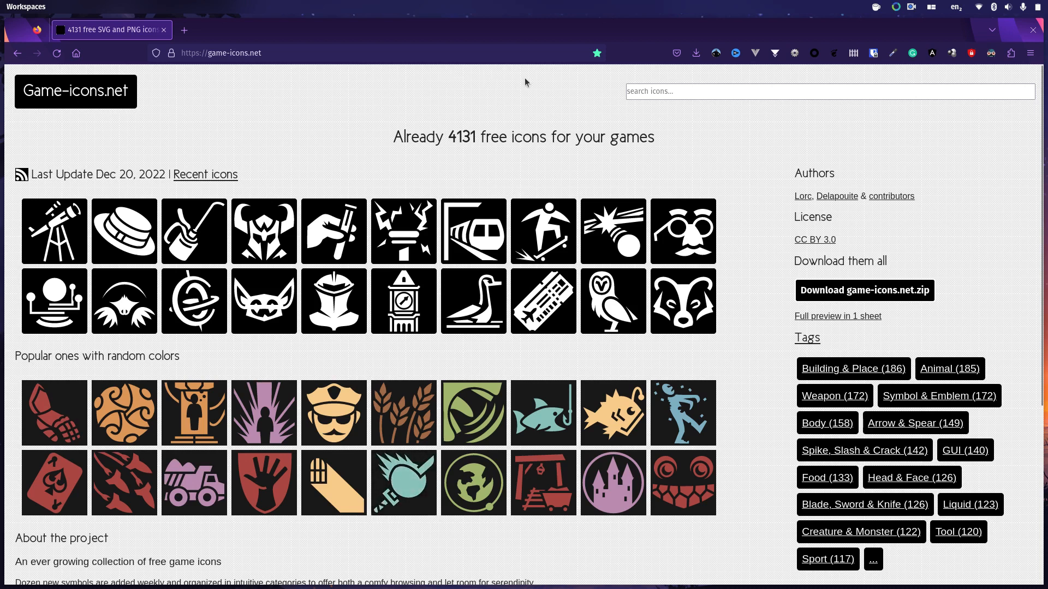
Search game-icons.net for the Hut icon, browse the stone-age tag and view the Animal hide icon
click(673, 90)
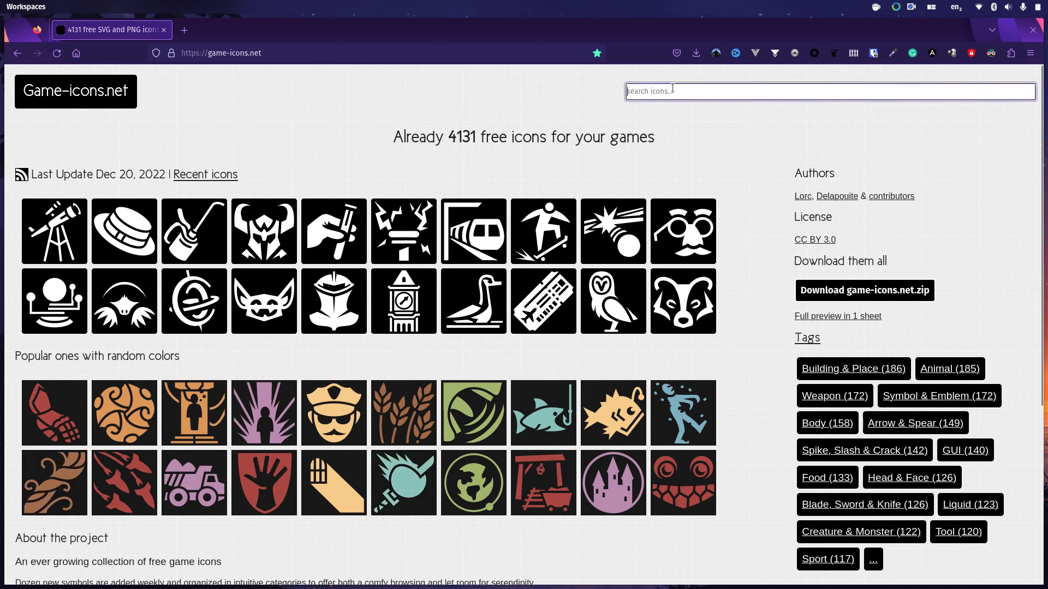
text(hut)
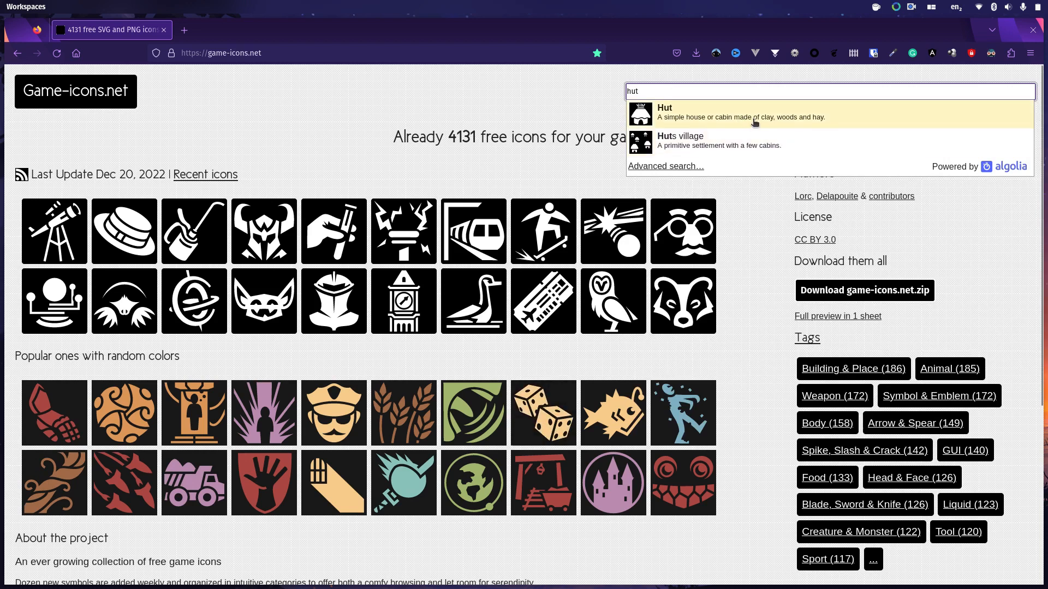
click(755, 117)
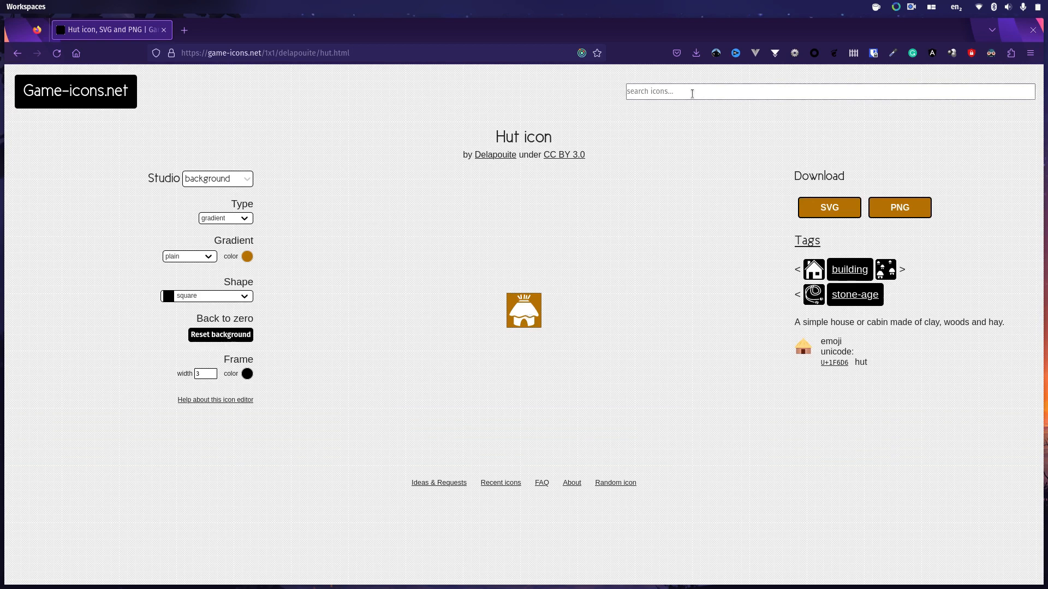
click(855, 293)
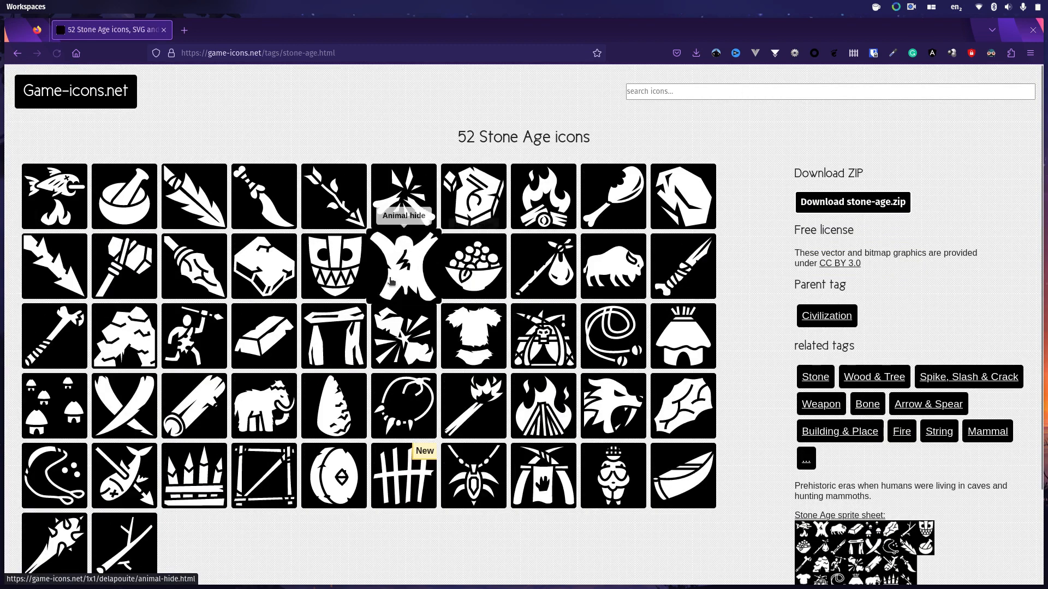
click(391, 282)
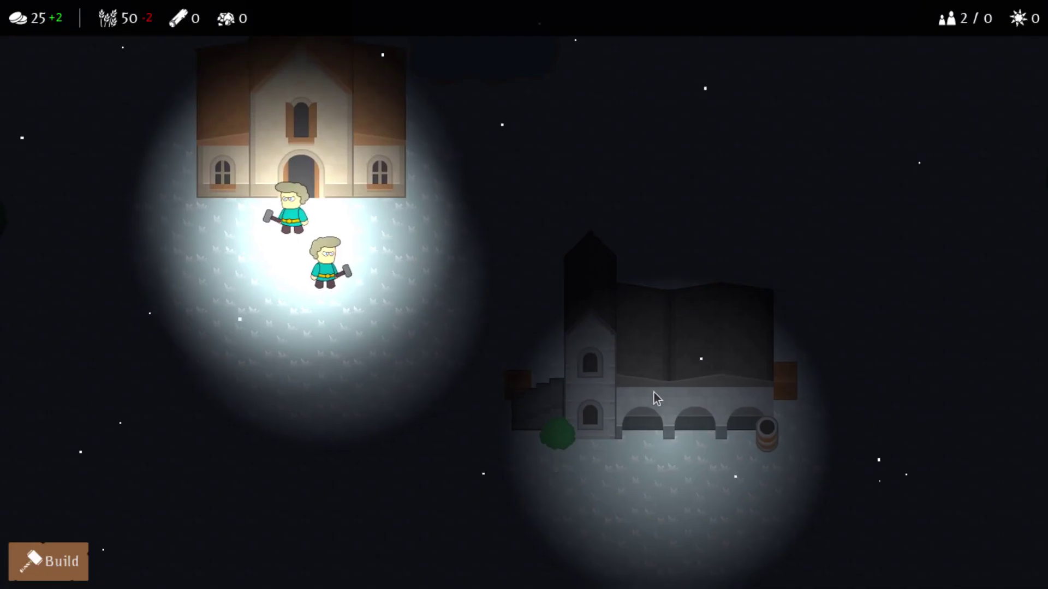
Inspect the Barracks details, closing and reopening its panel
click(655, 392)
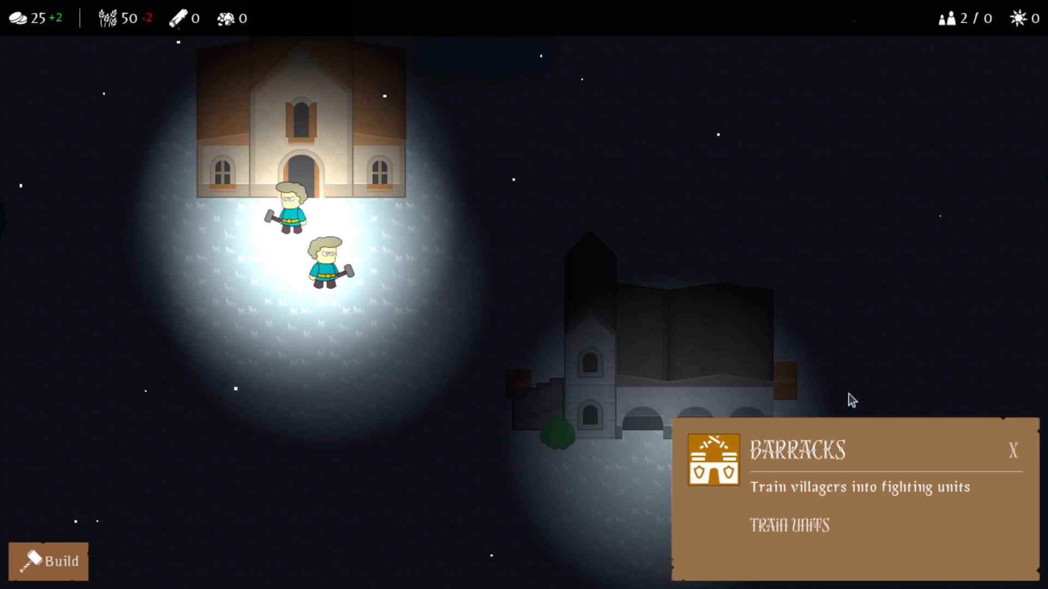
click(1013, 451)
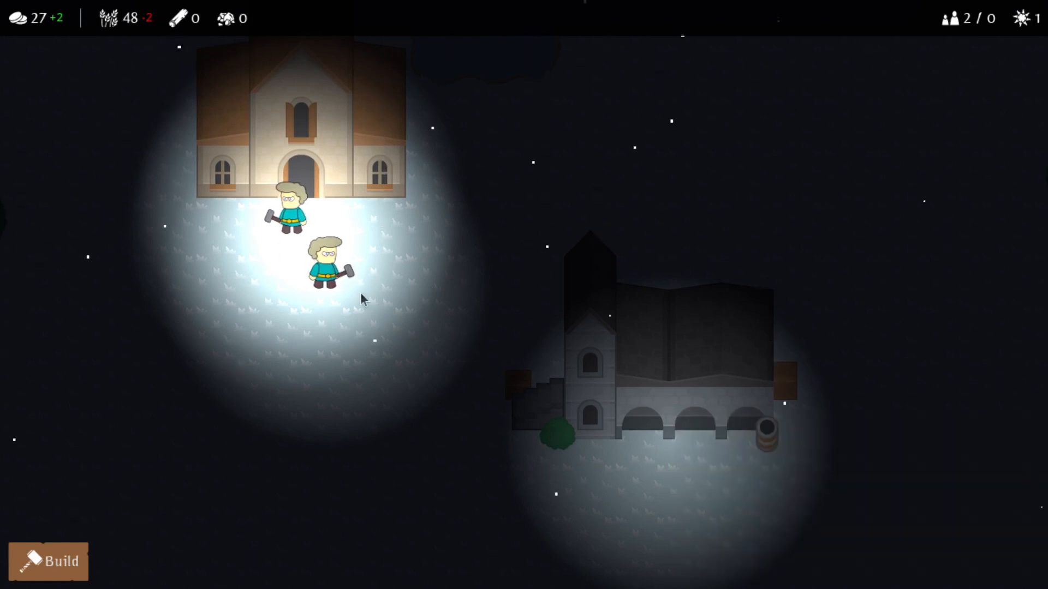
click(595, 370)
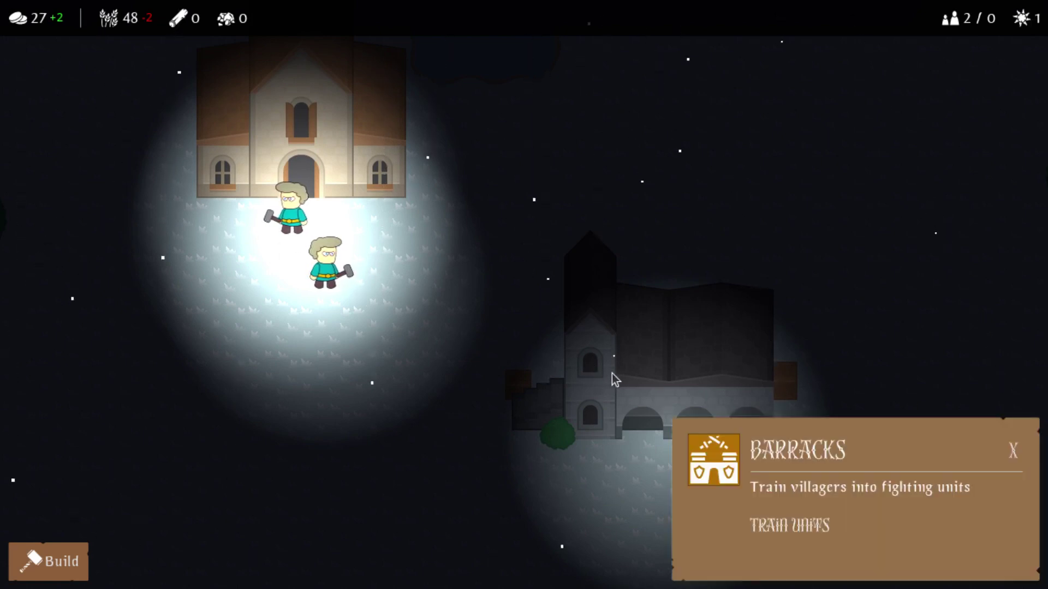
Send a villager into the Barracks and train it into a fighting unit
click(328, 277)
click(641, 421)
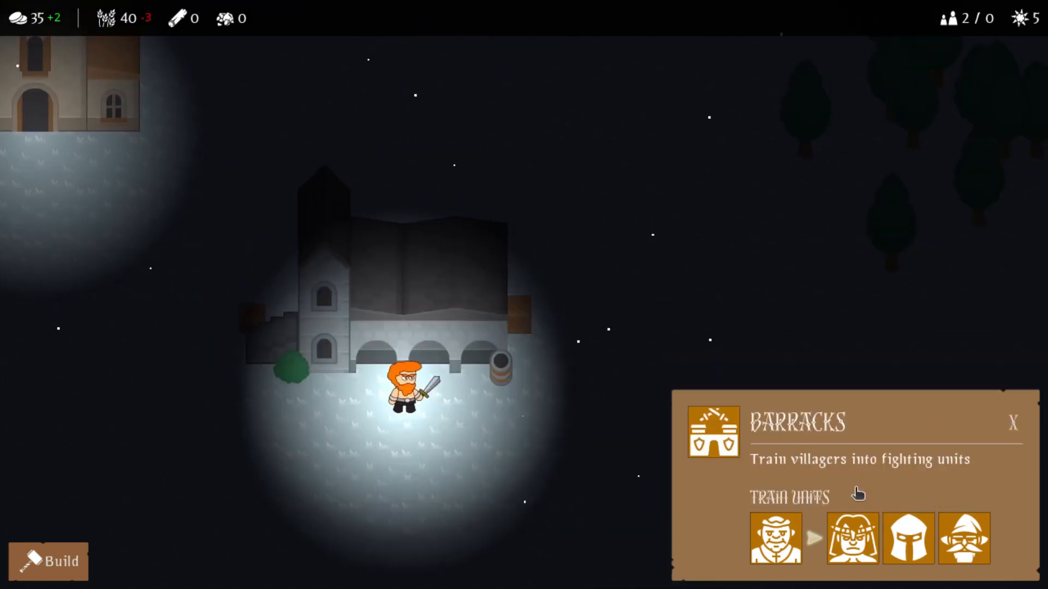
click(896, 545)
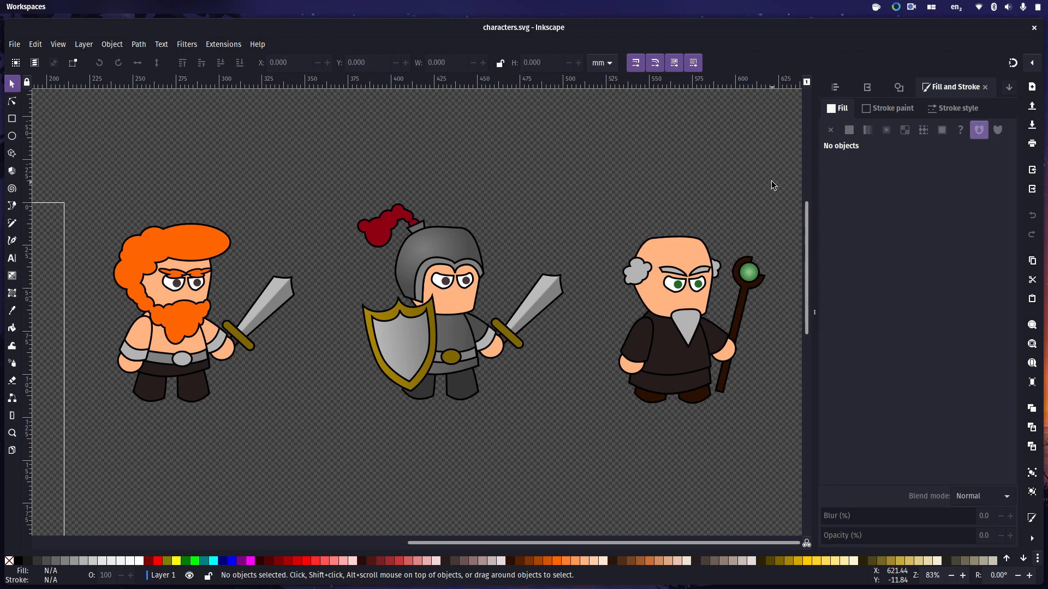
drag(806, 232, 809, 372)
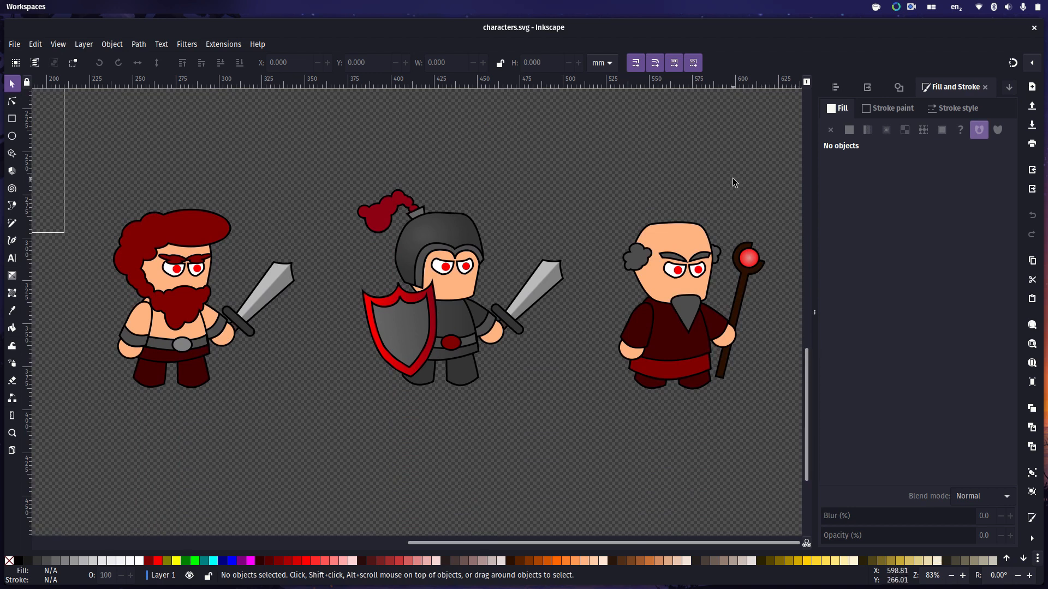
Check the fill of the knight's red helmet plume, then clear the selection
click(389, 214)
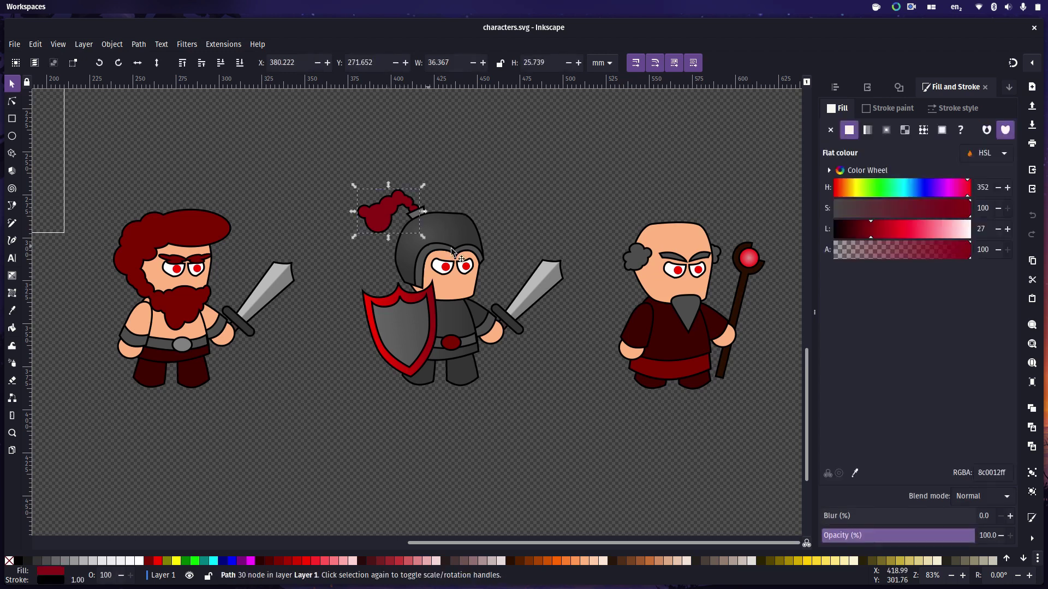
click(549, 213)
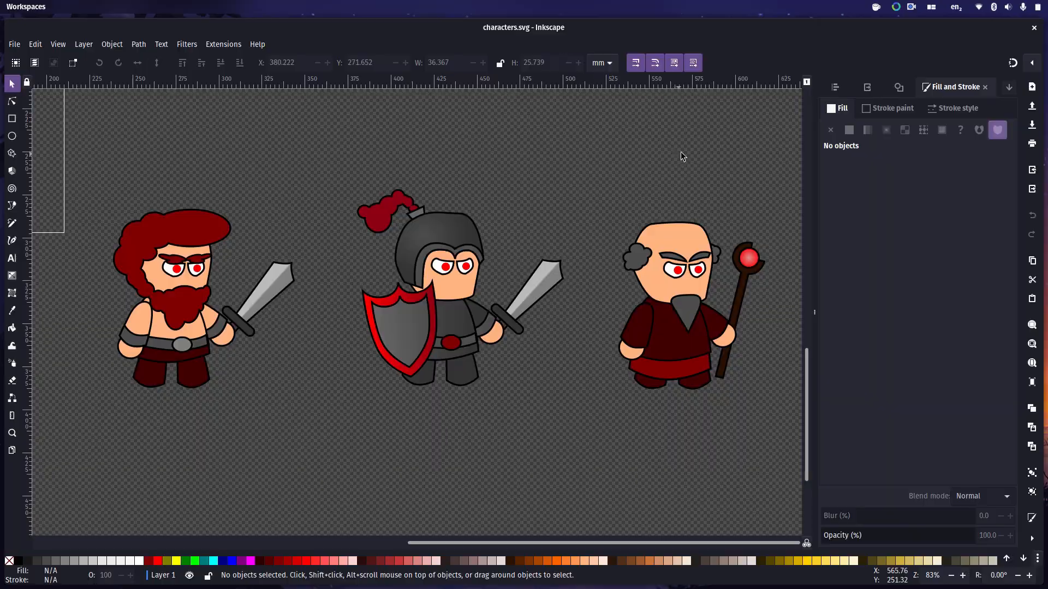
Switch into LDtk to view the world_map island level
key(alt+Tab)
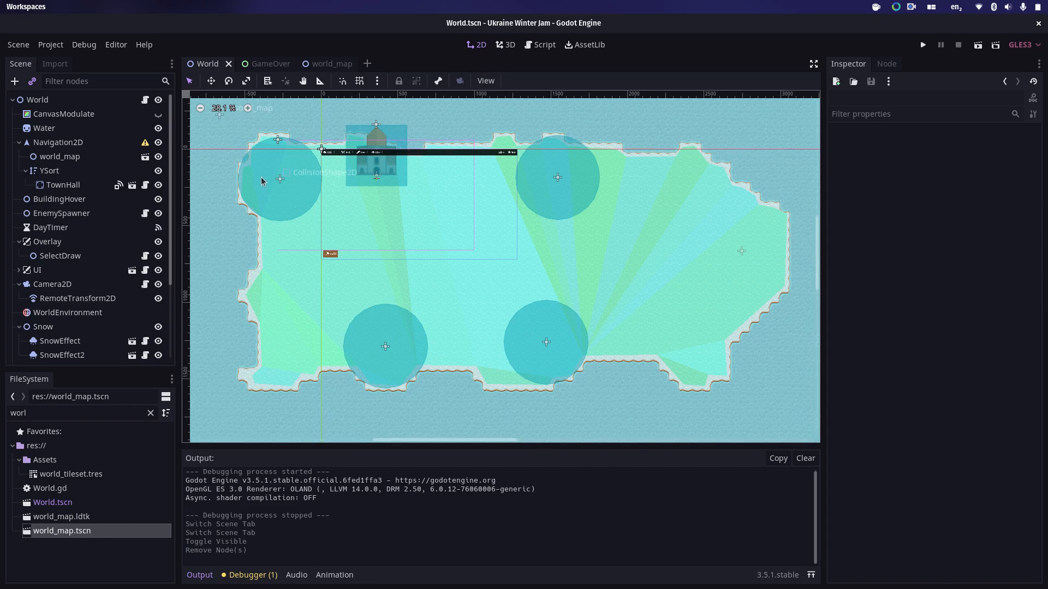
Select a tree area's CollisionShape2D to inspect its circle radius
click(263, 182)
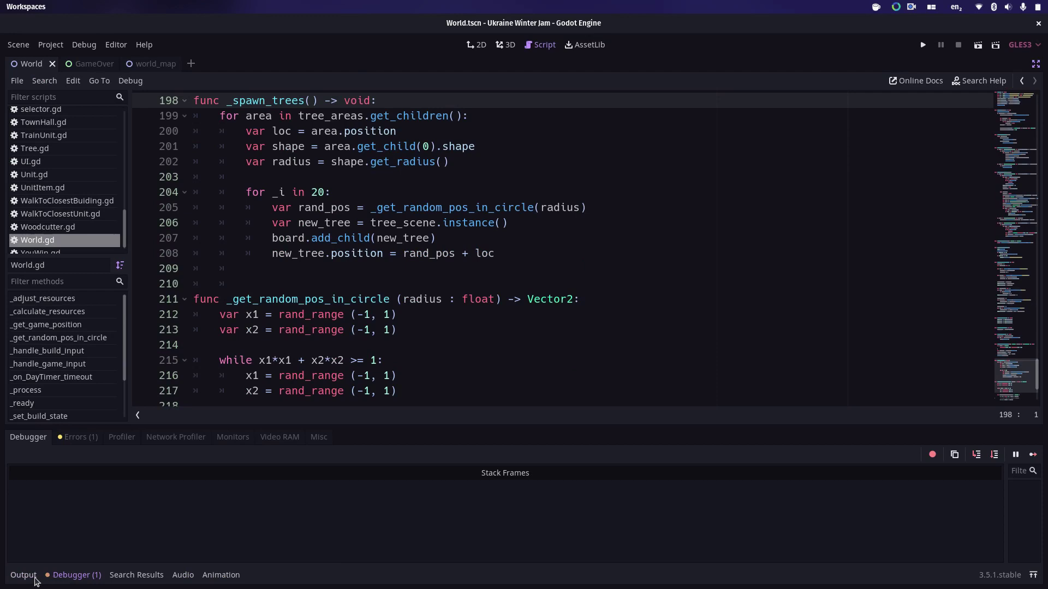
click(23, 575)
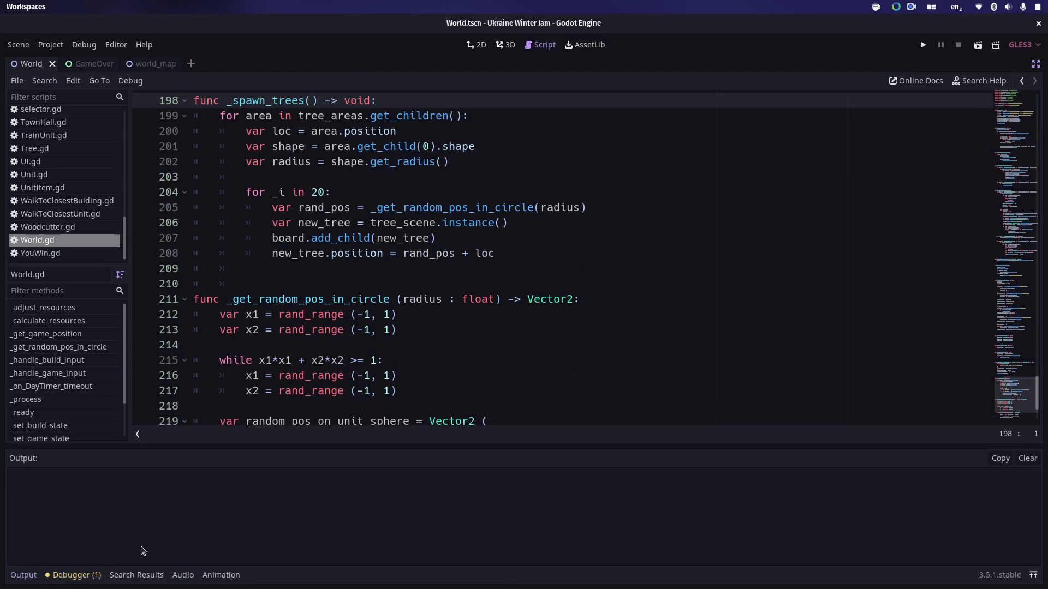
click(23, 574)
scroll(342, 367, up, 1)
scroll(350, 376, down, 1)
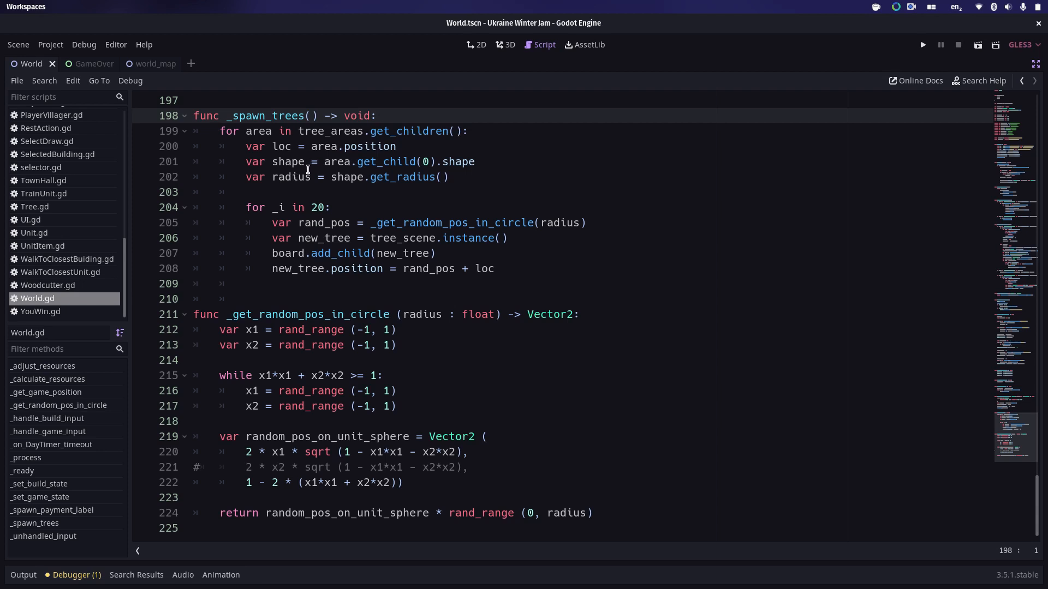
click(293, 165)
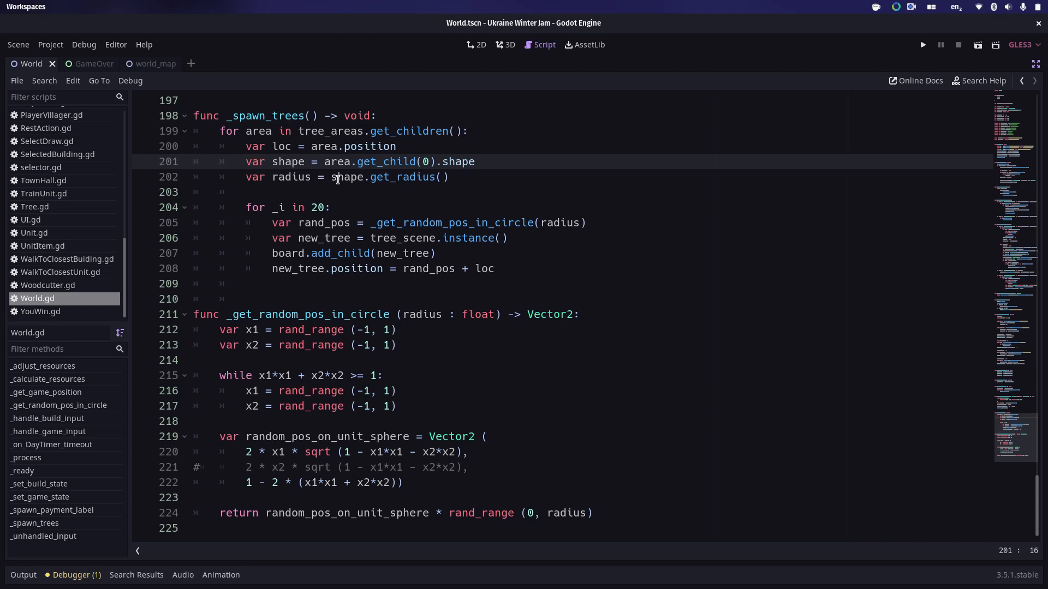
double_click(293, 178)
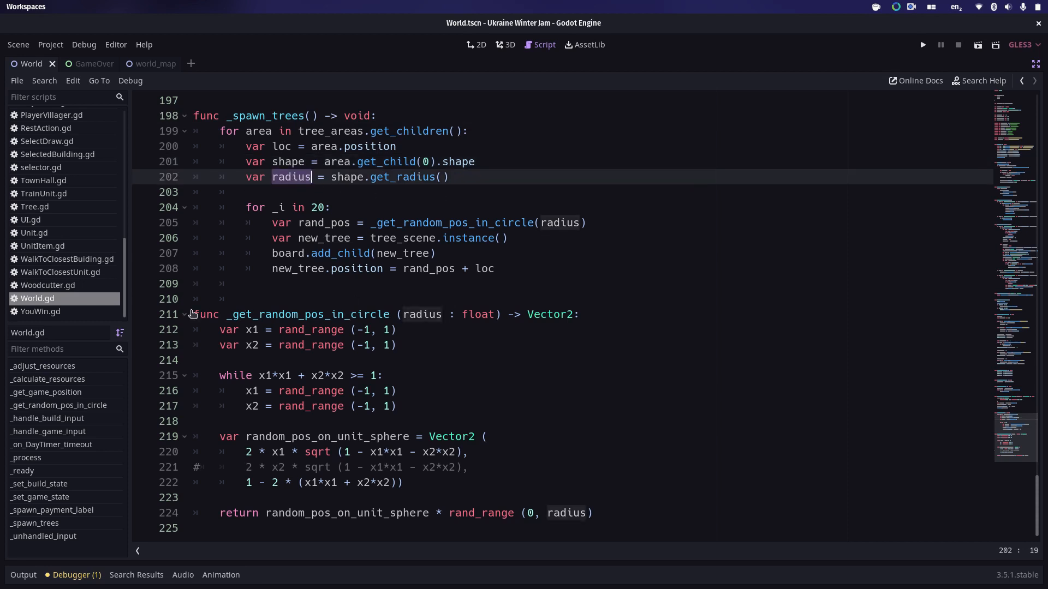
drag(195, 313, 613, 513)
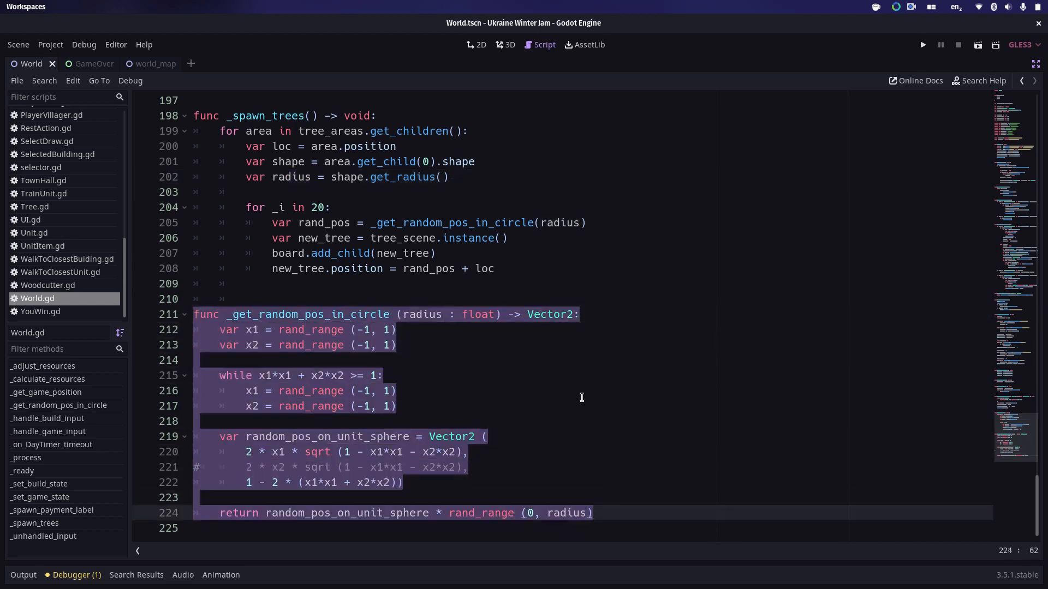
click(557, 394)
drag(474, 469, 220, 468)
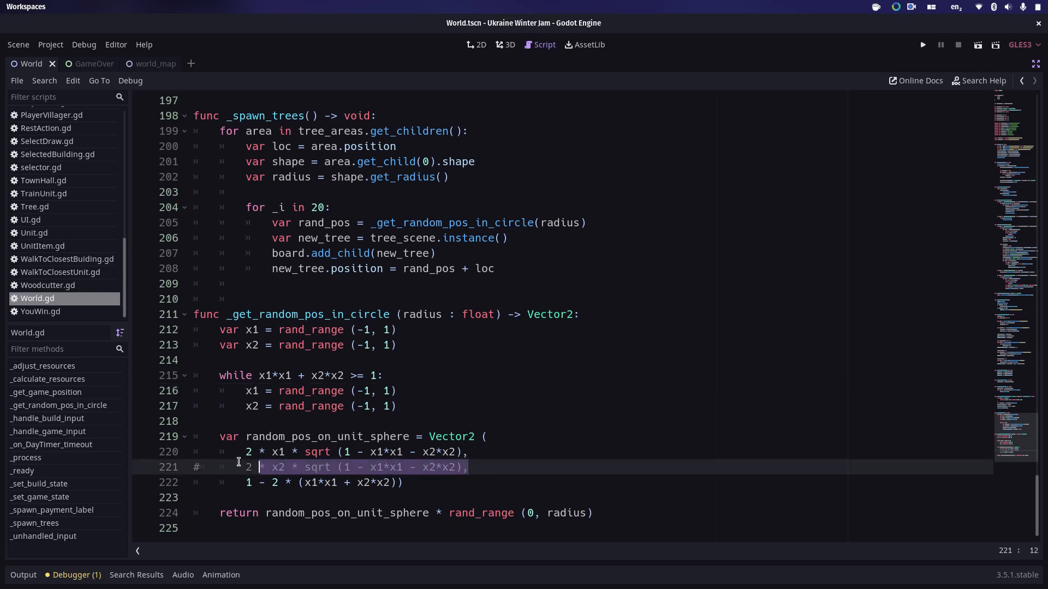
click(479, 467)
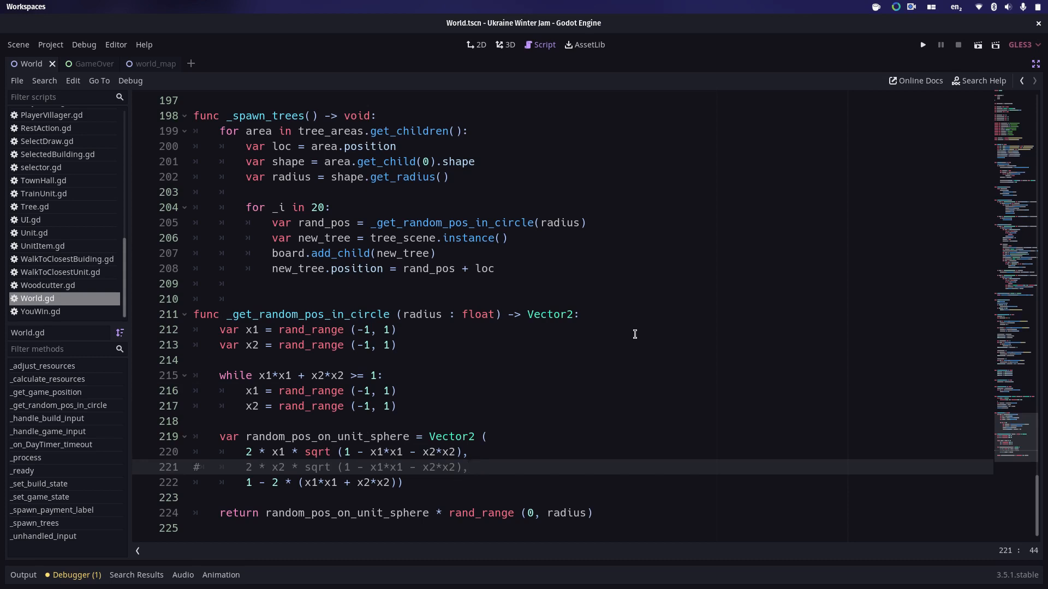
Run the game with F5 and pan around the forest and church
key(F5)
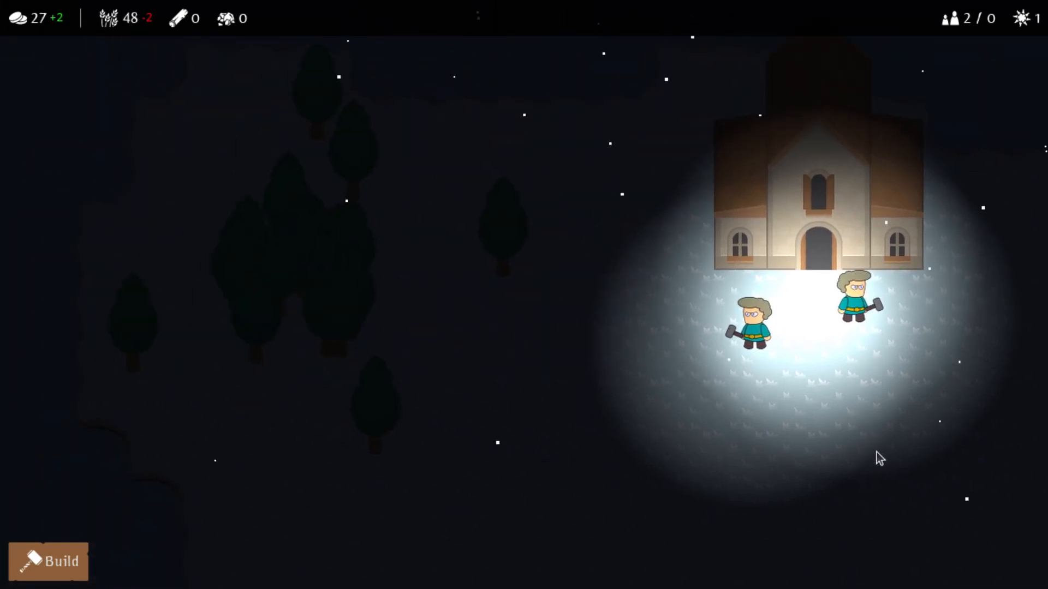
key(Down)
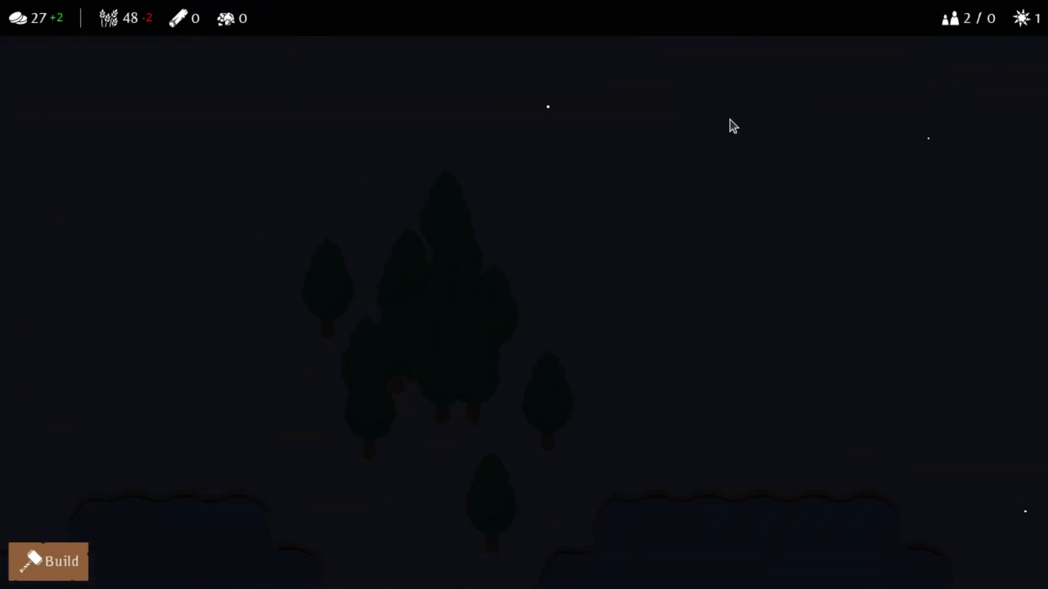
key(Down)
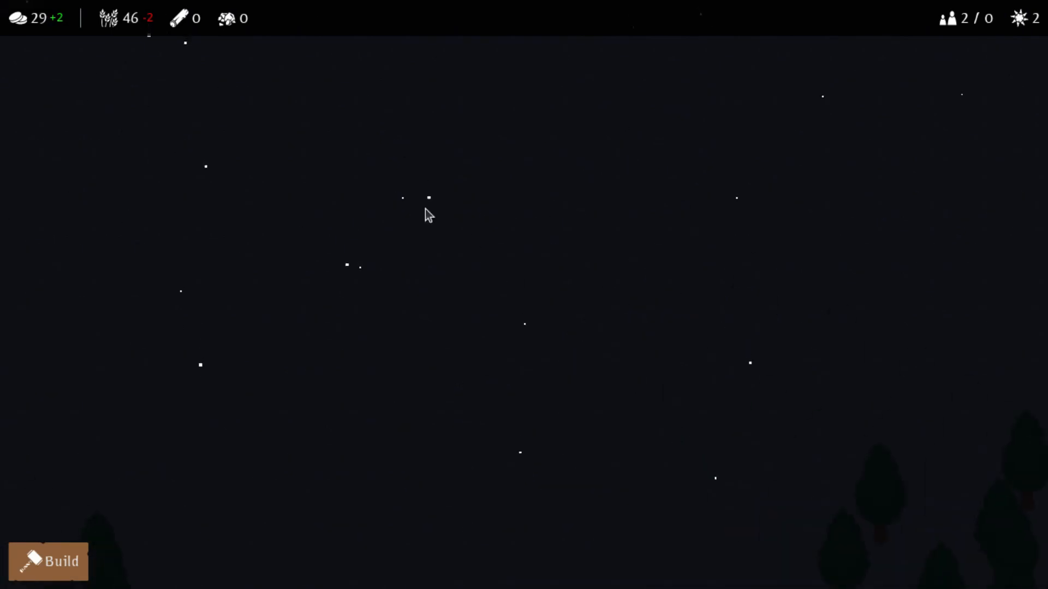
key(Up)
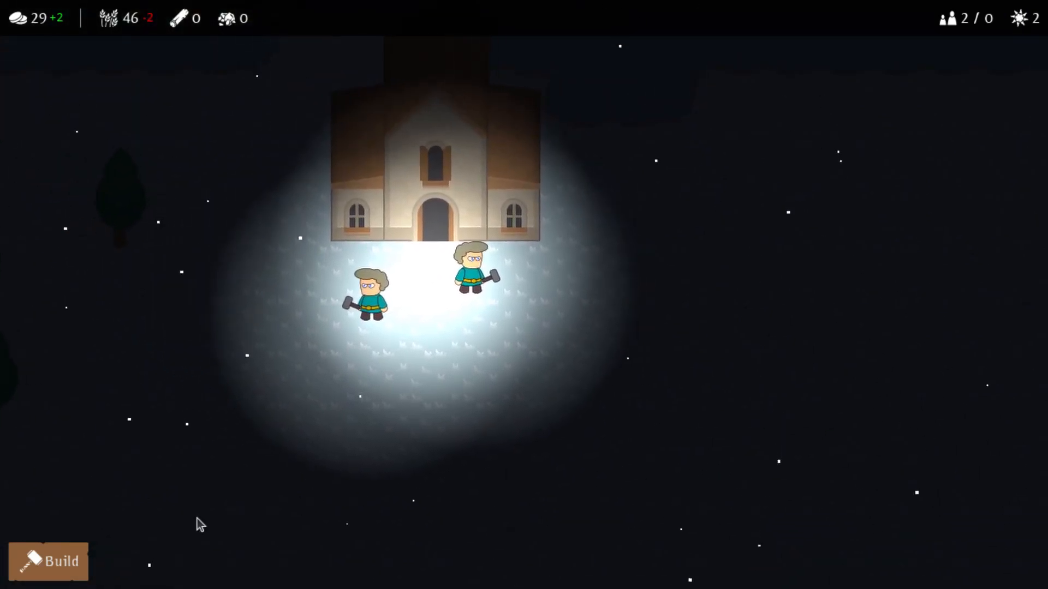
Place a Woodcutter hut below the church and send both villagers to it
click(48, 562)
click(164, 459)
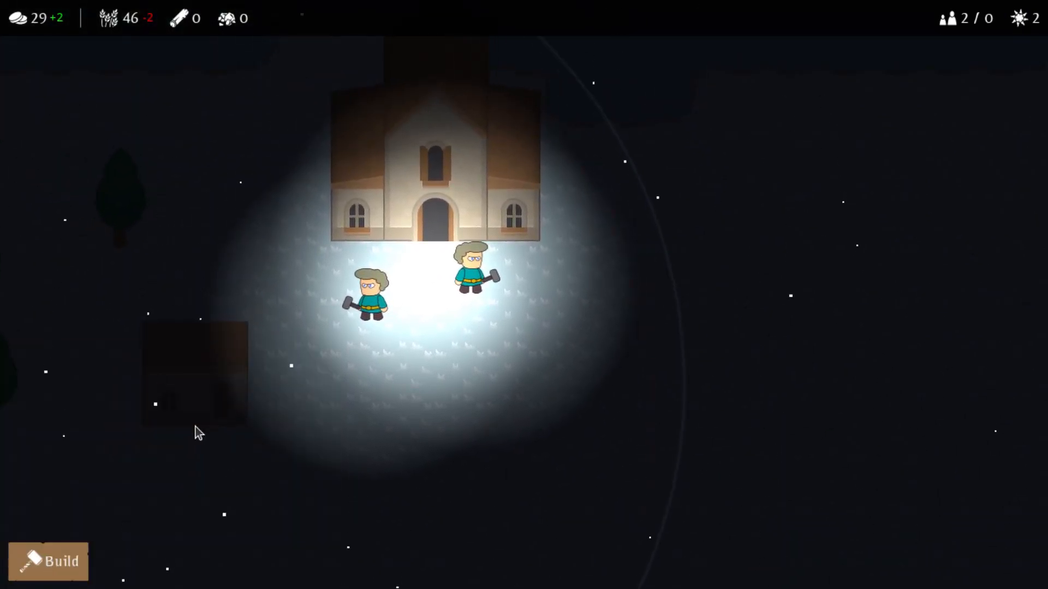
click(210, 441)
key(Left)
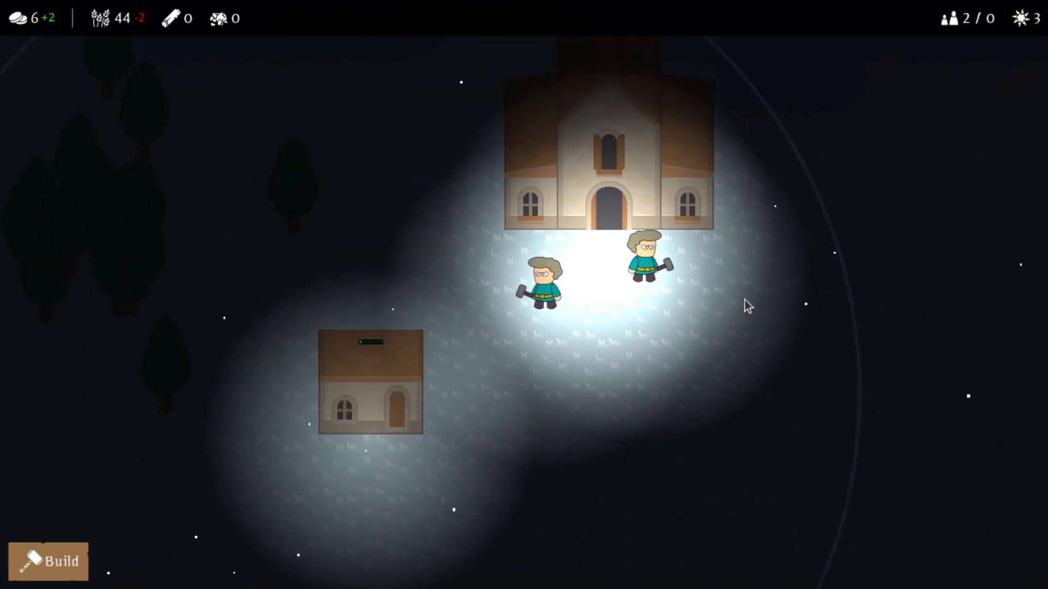
drag(752, 308, 475, 222)
right_click(562, 412)
scroll(568, 410, down, 2)
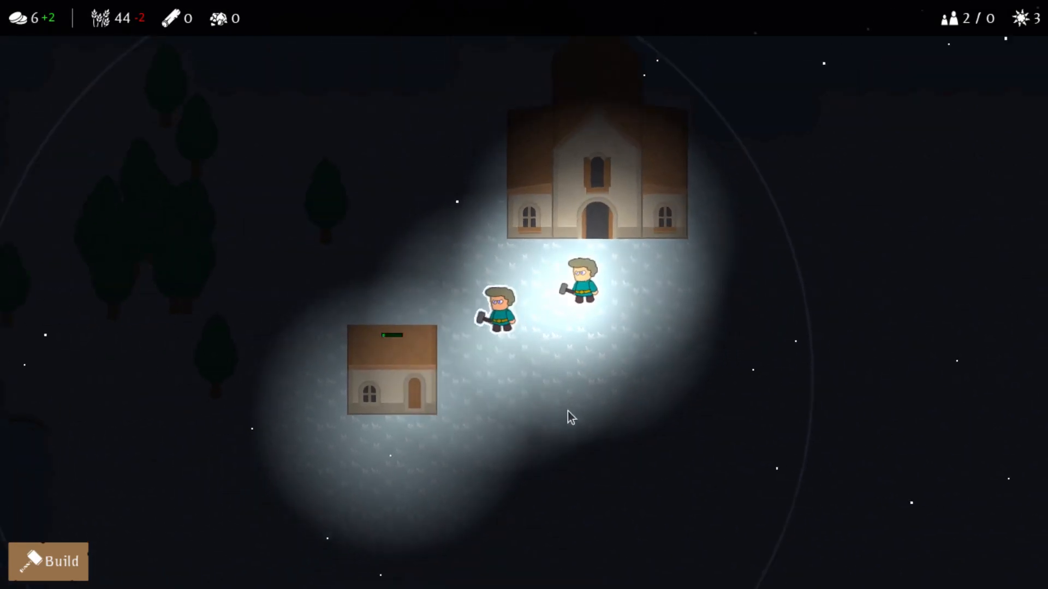
scroll(633, 429, down, 1)
scroll(603, 382, down, 1)
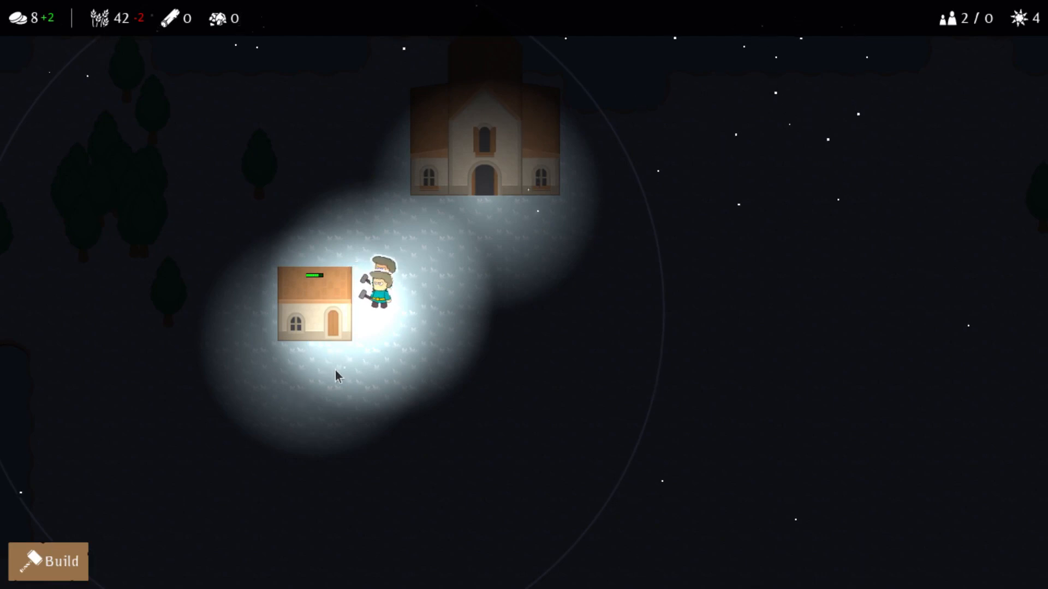
Build a House on open ground southwest of the woodcutter hut
click(48, 561)
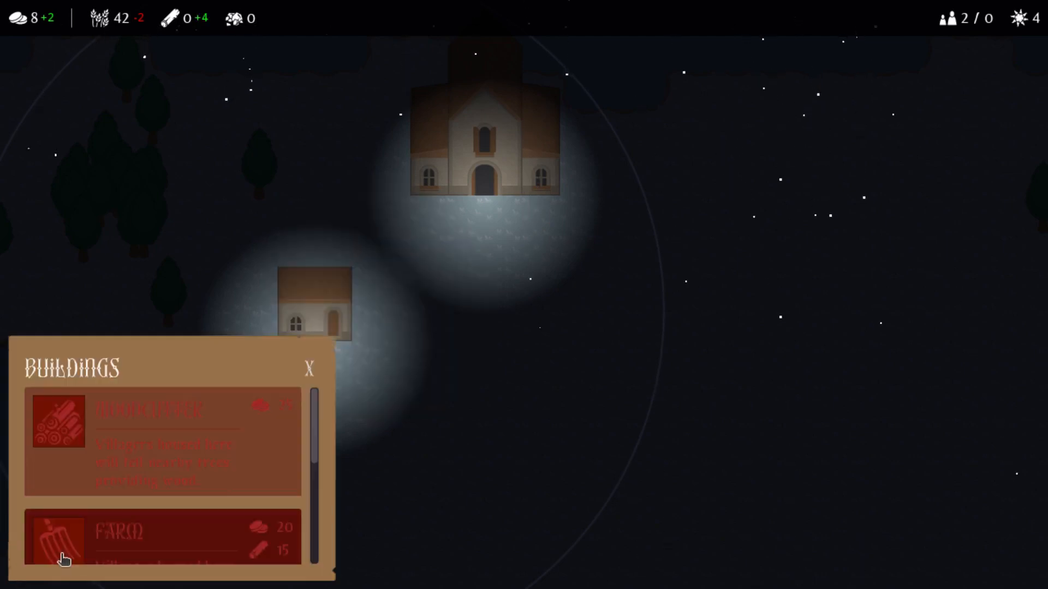
scroll(176, 499, down, 2)
scroll(179, 499, down, 2)
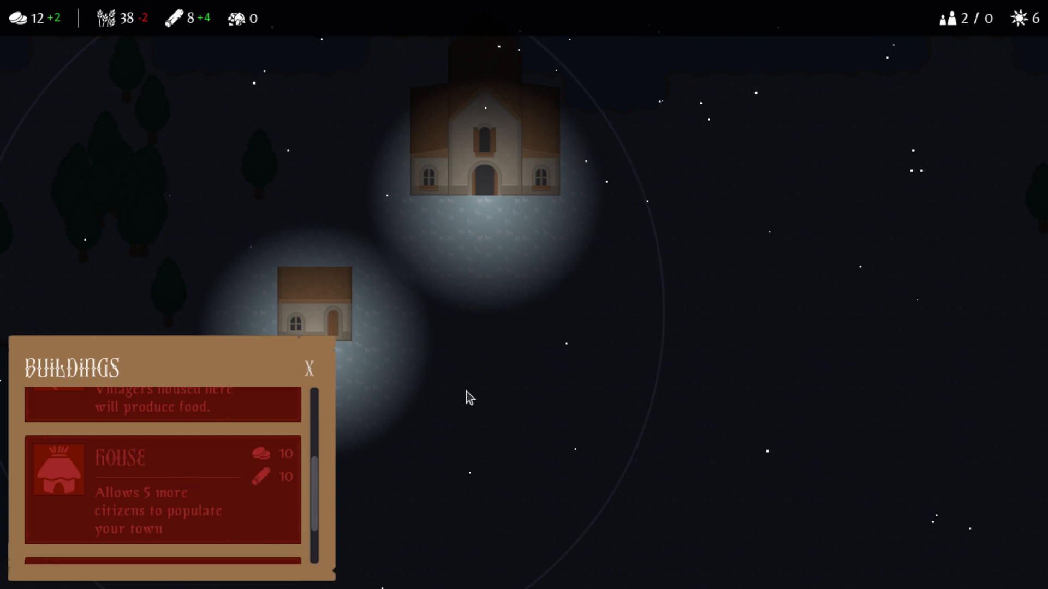
drag(482, 394, 755, 264)
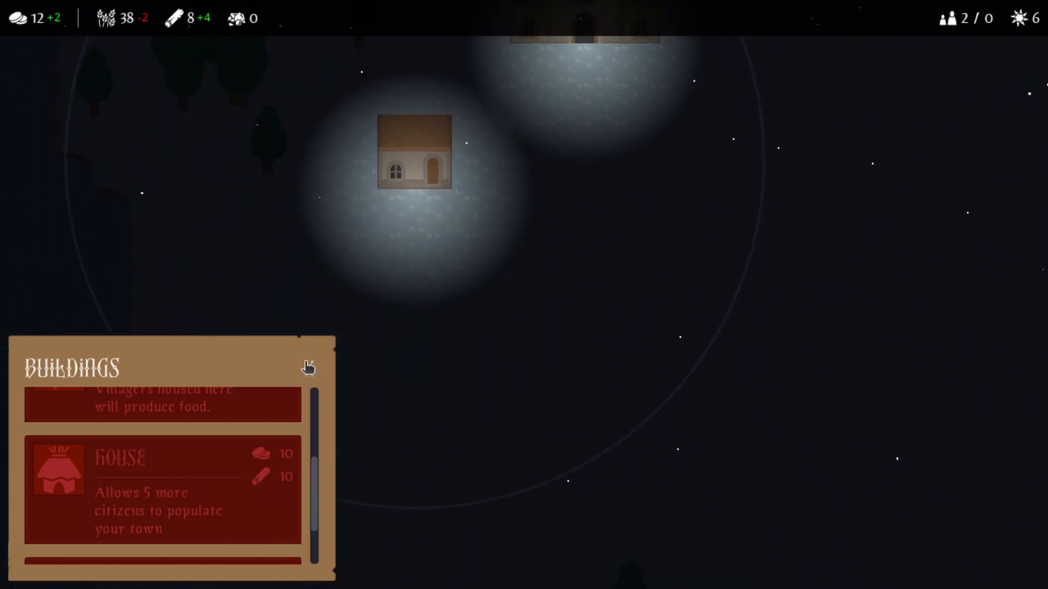
click(209, 504)
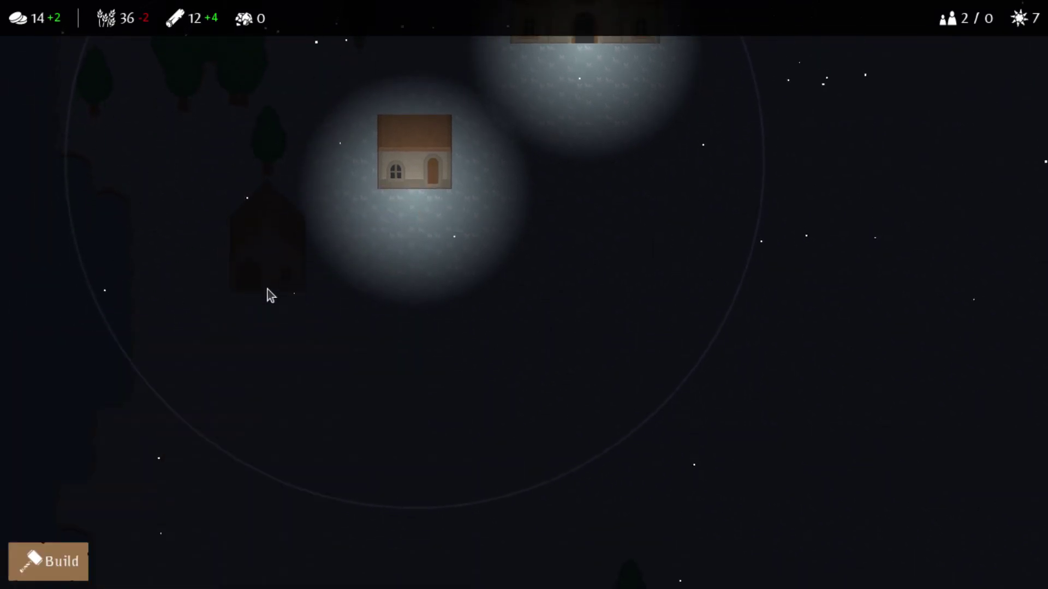
click(230, 312)
Release one villager from the woodcutter hut so it moves into the new house
click(416, 189)
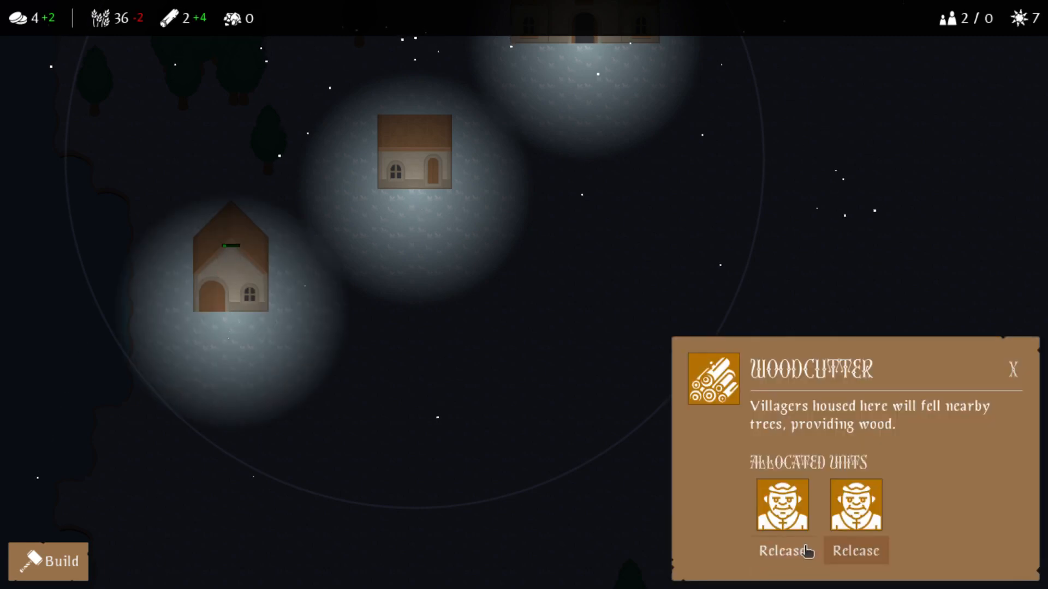
click(785, 551)
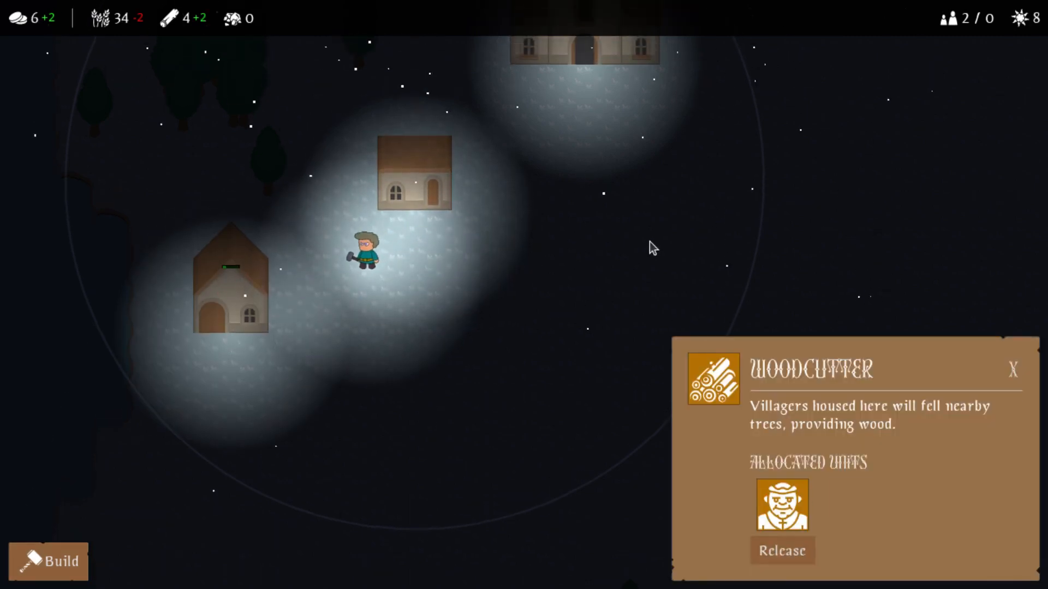
key(w)
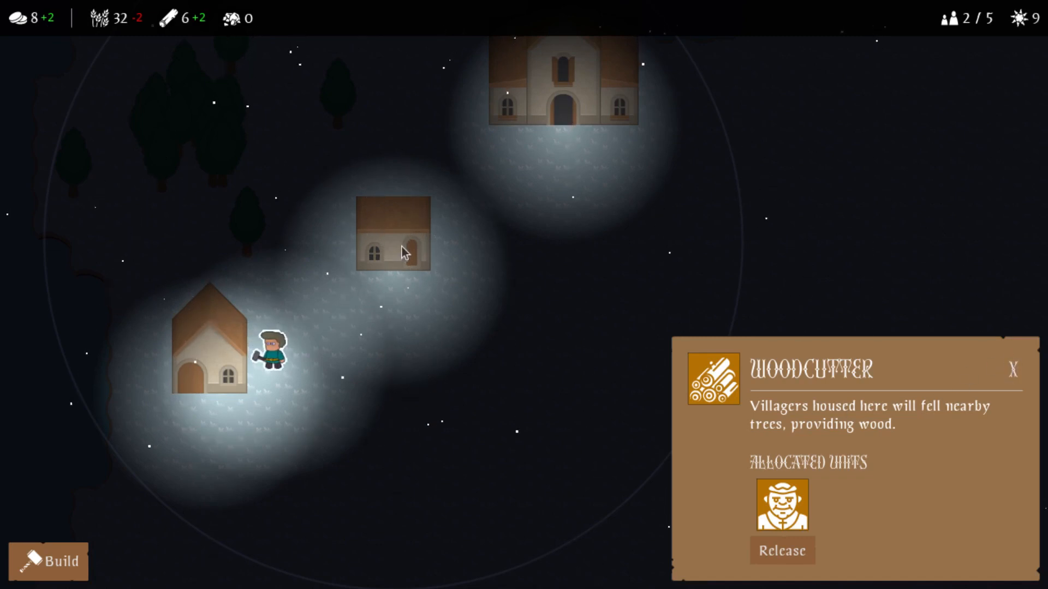
click(1012, 370)
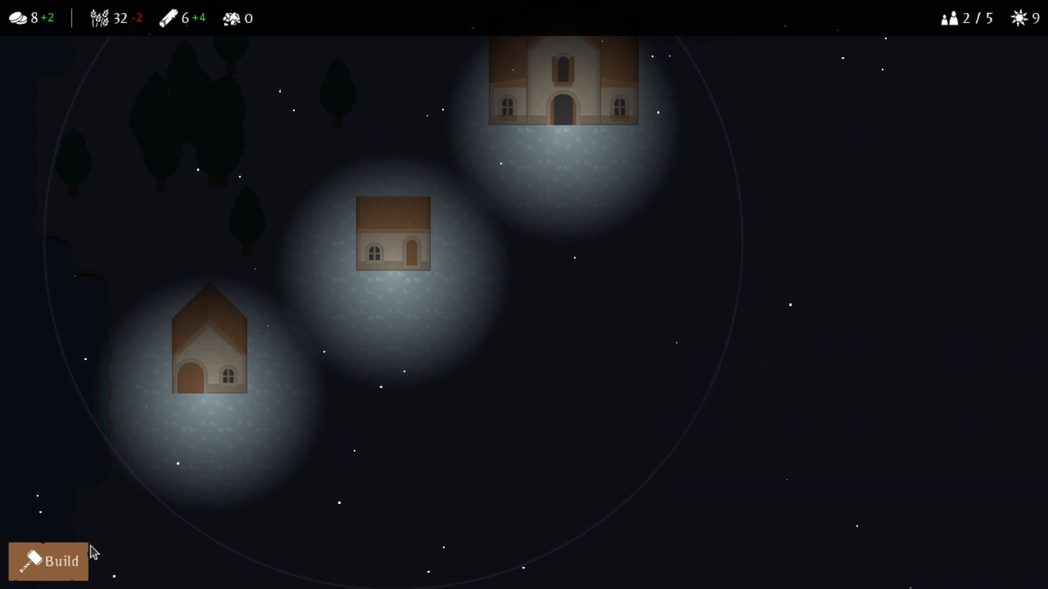
click(89, 563)
scroll(151, 473, up, 1)
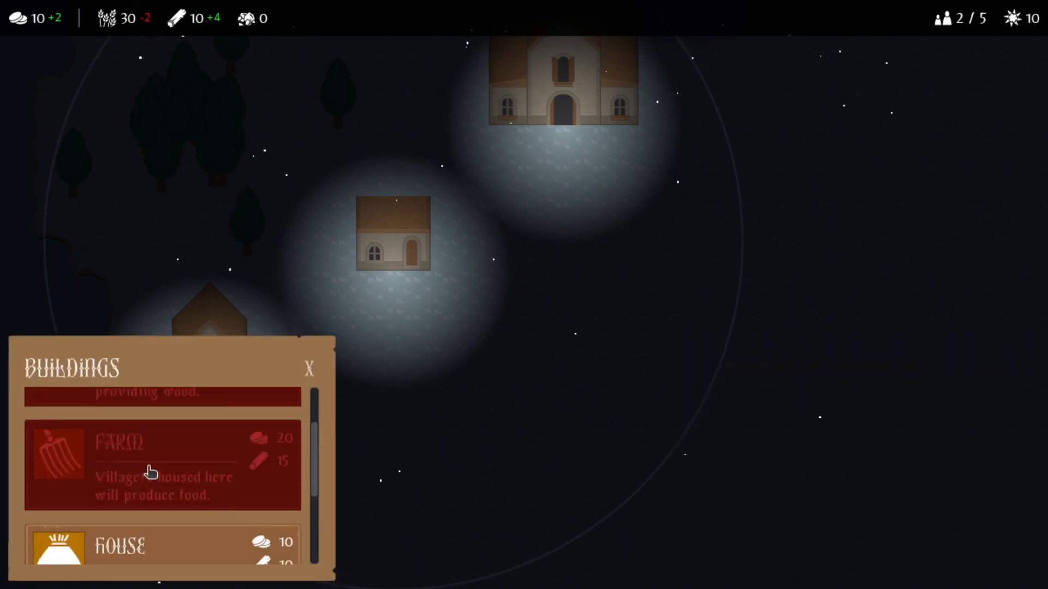
scroll(150, 473, up, 1)
scroll(155, 469, down, 2)
scroll(155, 468, down, 1)
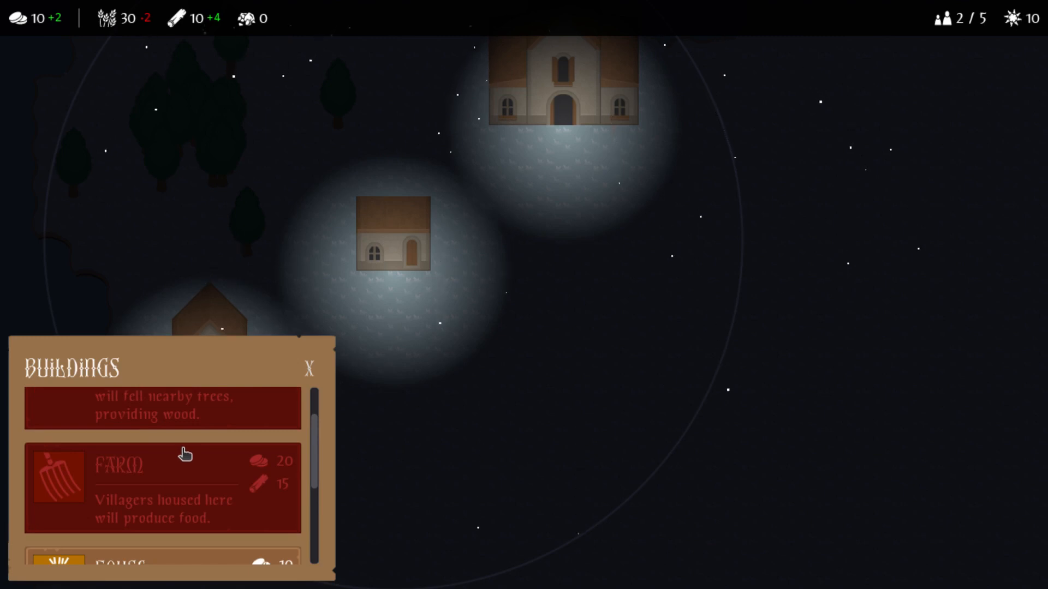
scroll(168, 491, down, 2)
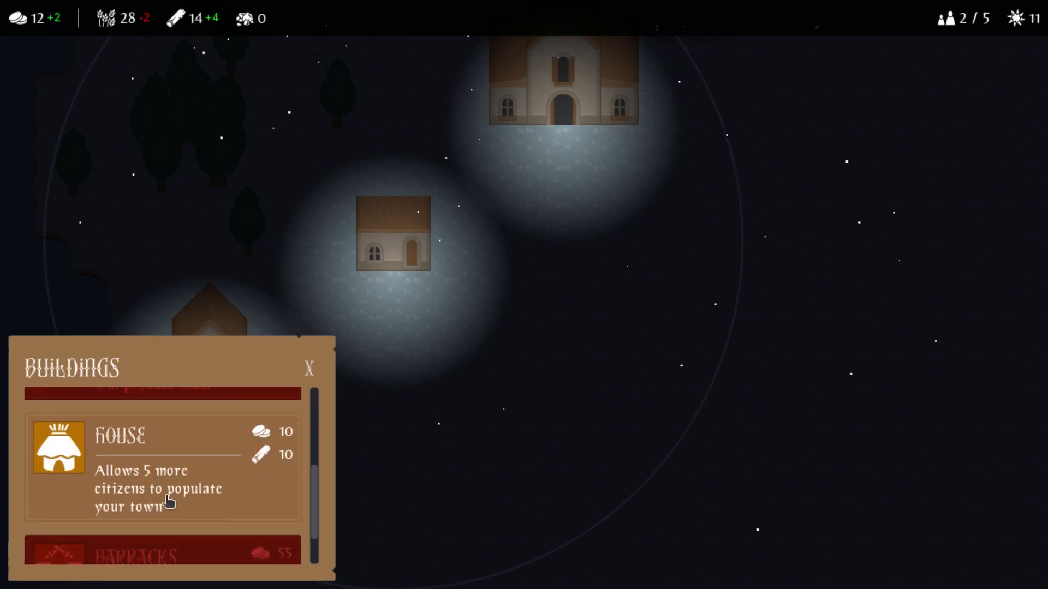
scroll(168, 501, down, 1)
scroll(168, 496, up, 2)
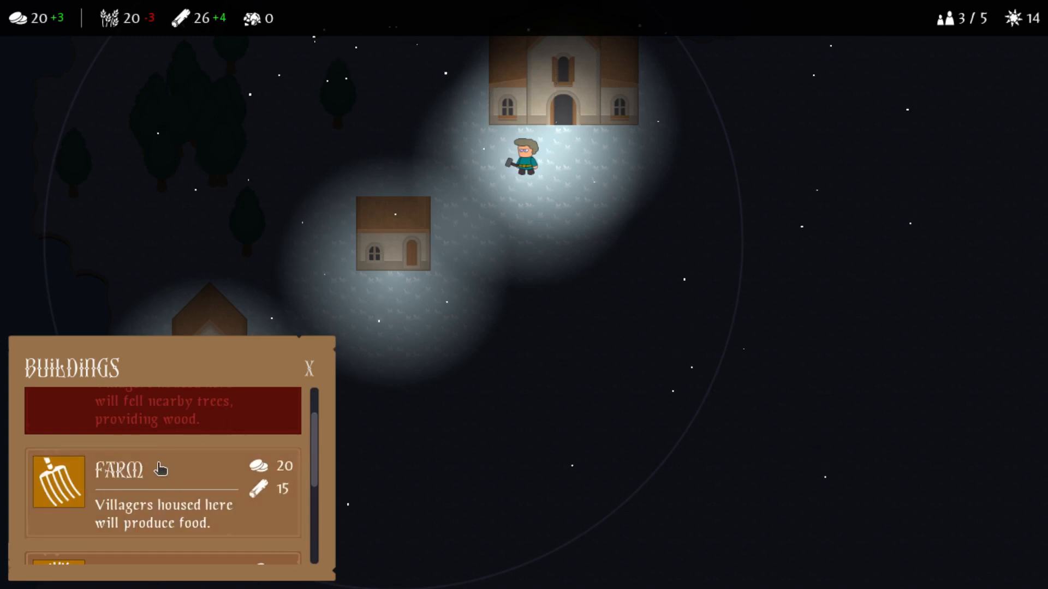
Build a Farm on the ground east of the church
click(156, 492)
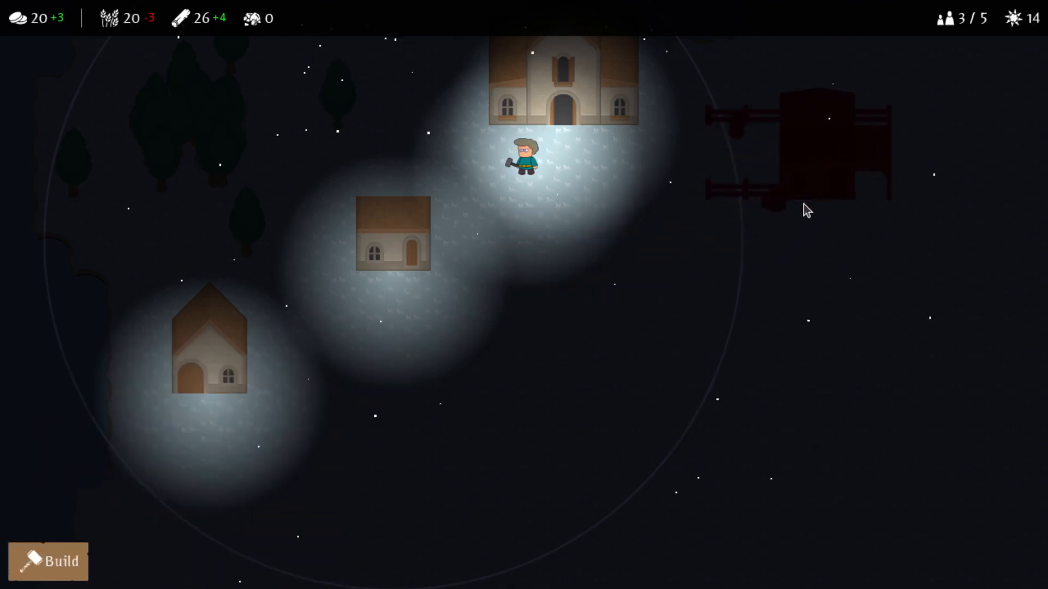
click(745, 270)
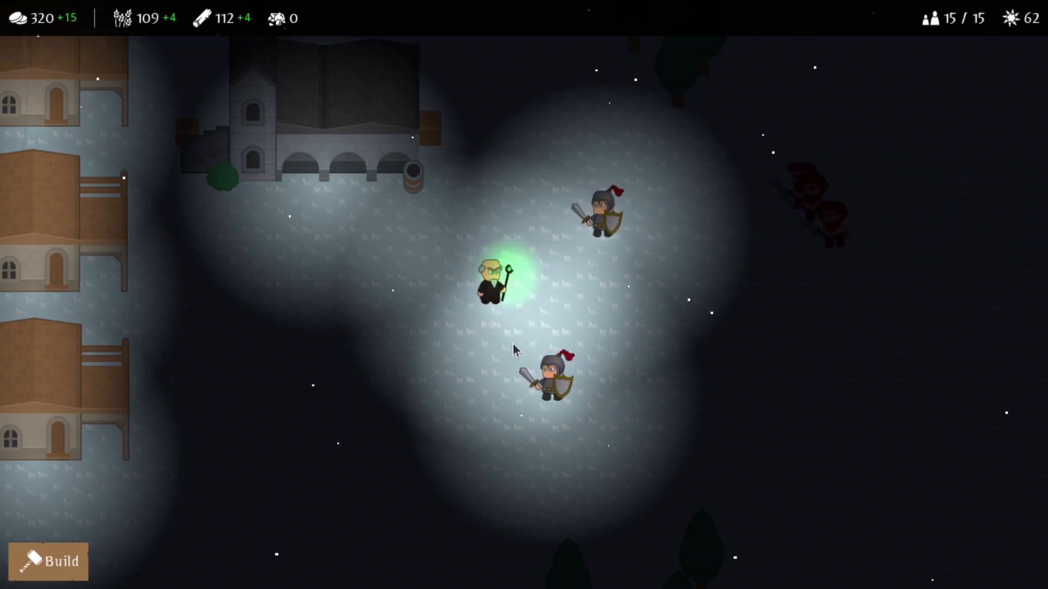
Send the lower knight toward the red raiders and select the wizard
click(557, 376)
right_click(612, 303)
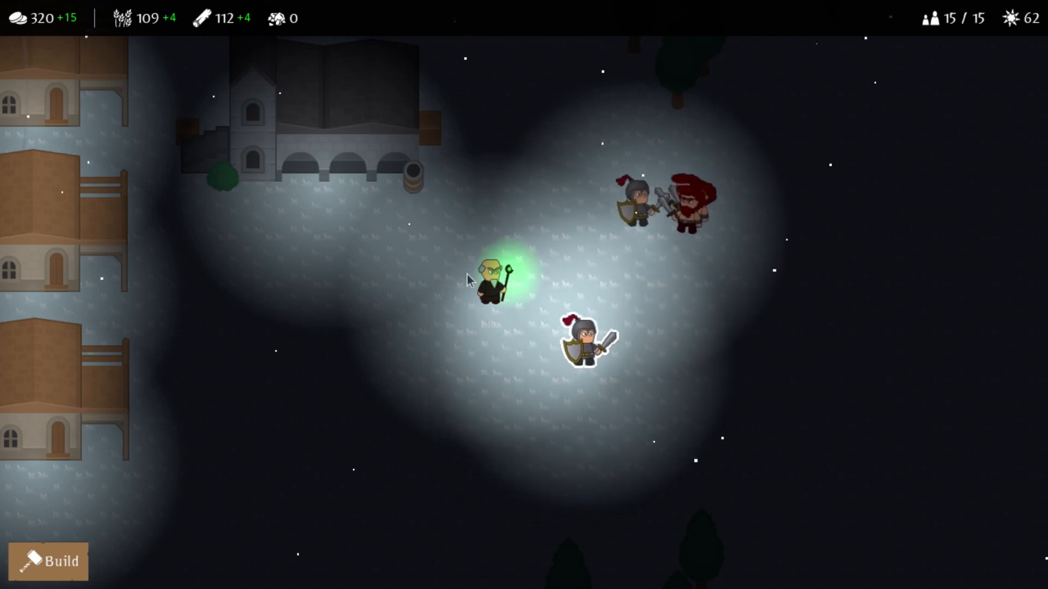
drag(461, 268, 529, 306)
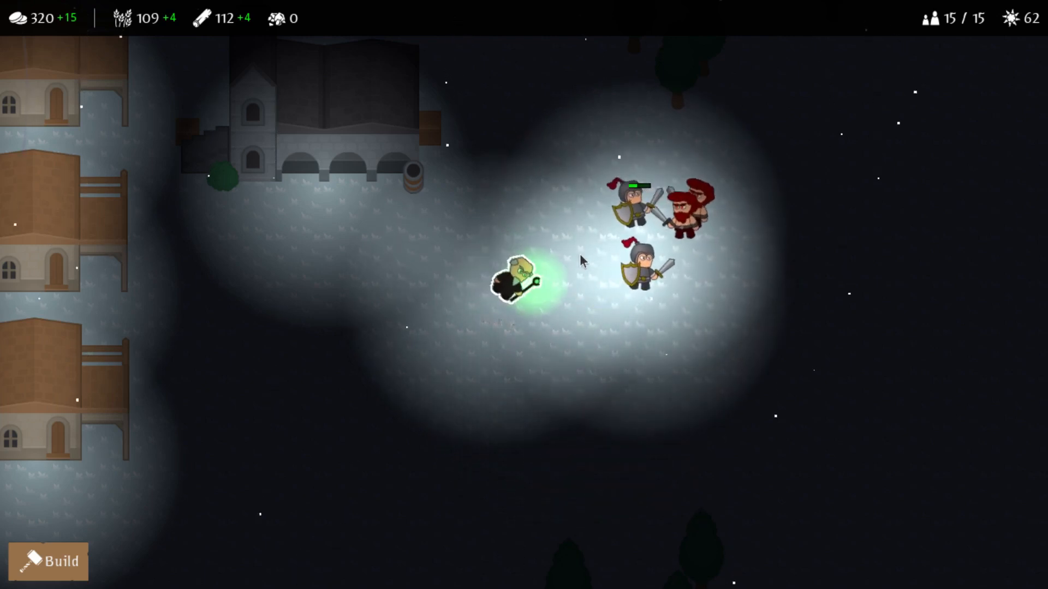